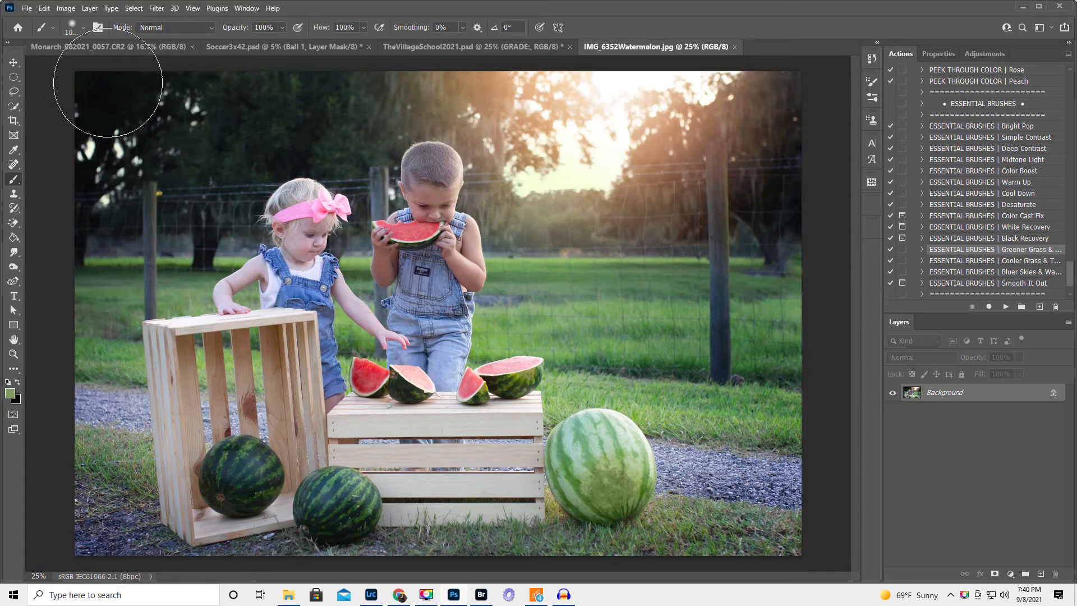
# Open the raw photo IMG_6352.CR2 from the Downloads folder
pyautogui.click(30, 10)
pyautogui.click(34, 31)
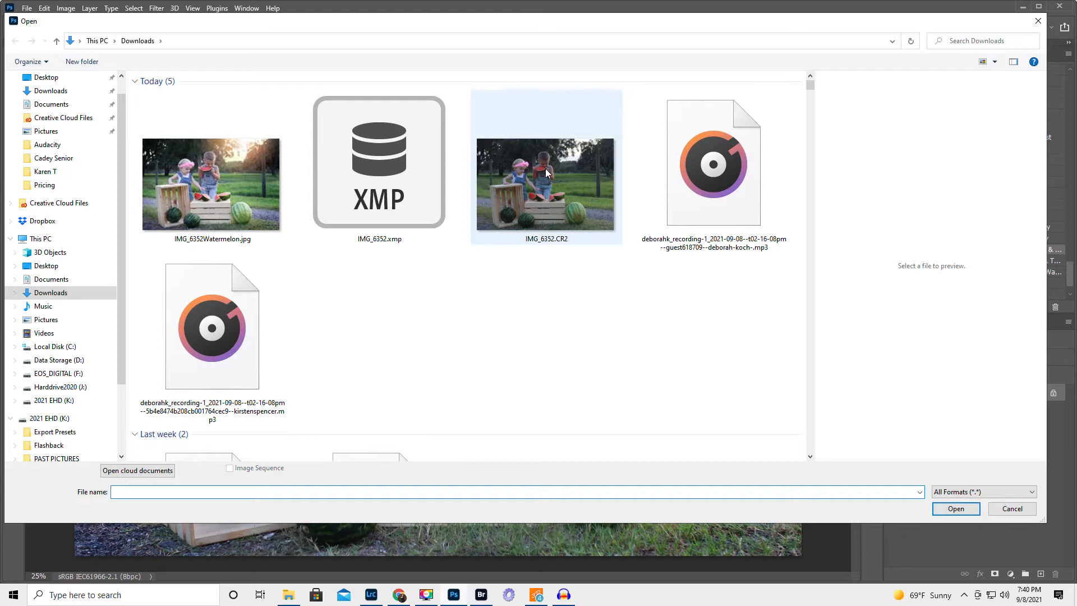
pyautogui.click(545, 169)
pyautogui.click(956, 509)
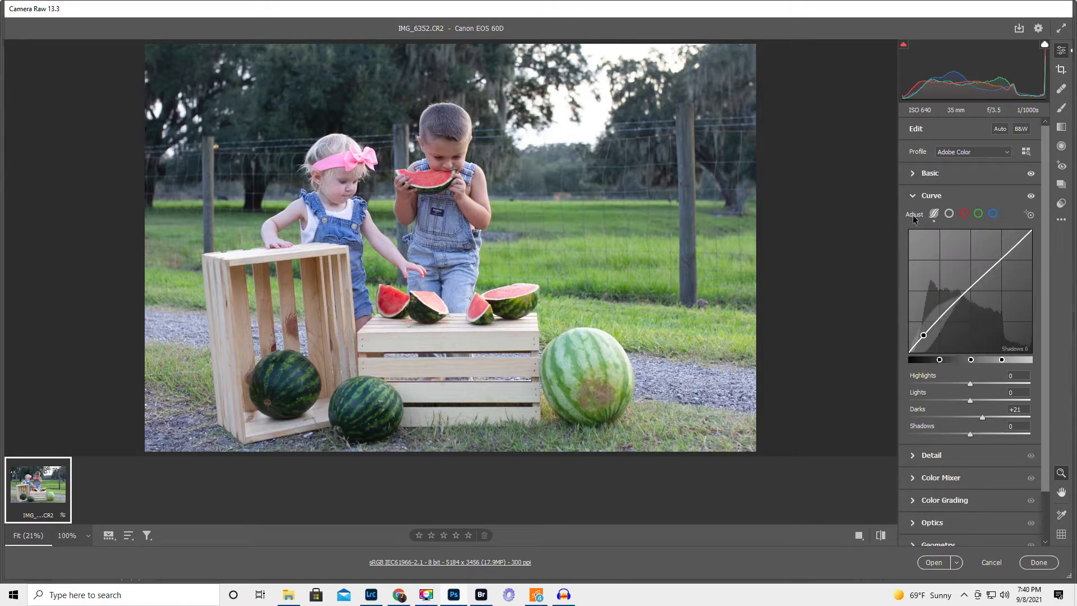
# Reset the raw photo's Exposure and Whites to 0
pyautogui.click(911, 173)
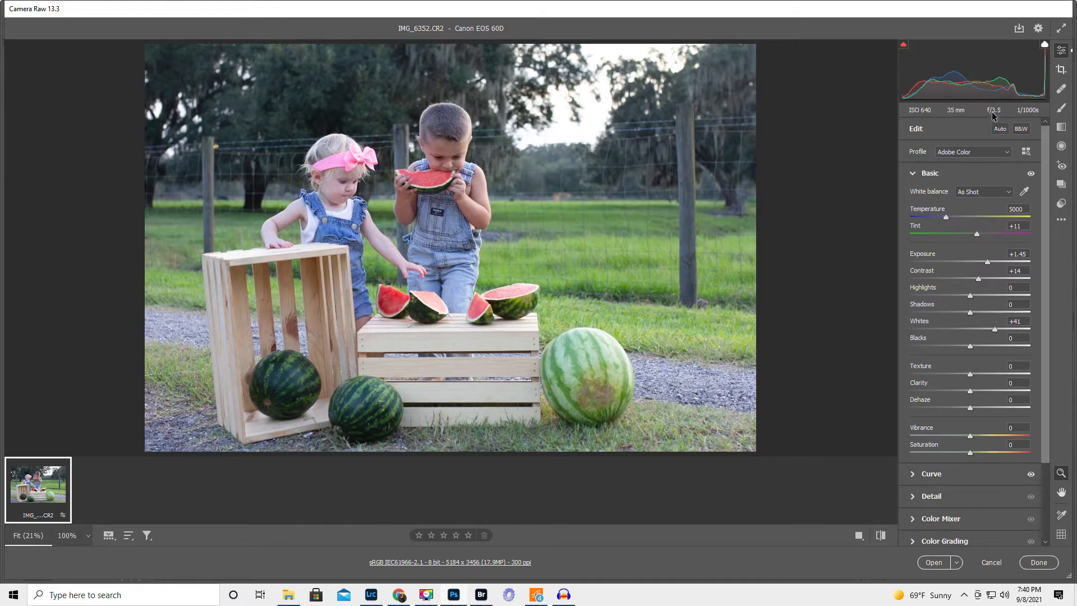
pyautogui.doubleClick(988, 262)
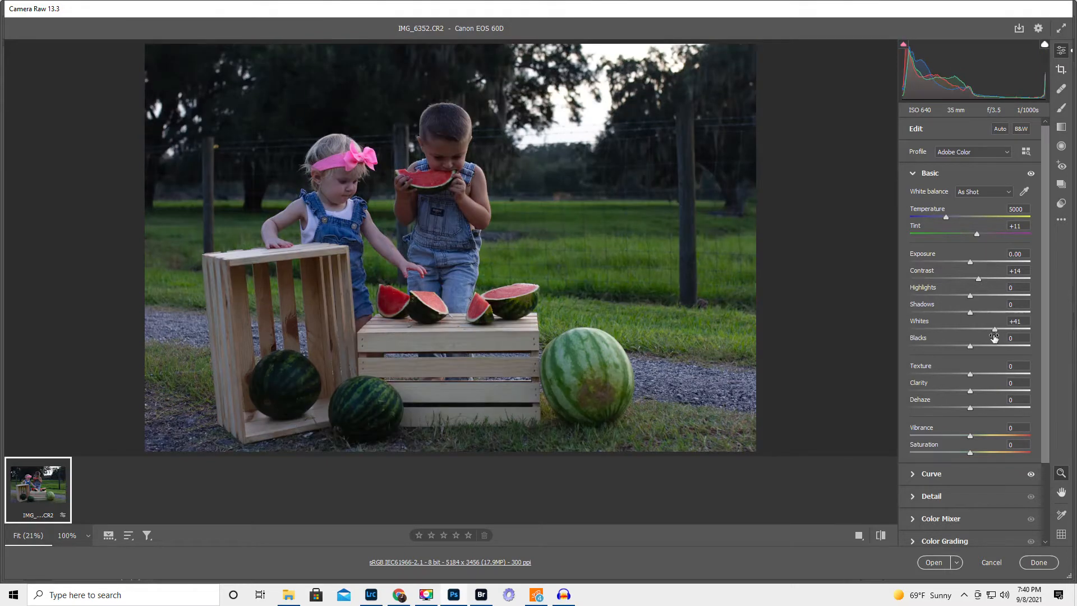
pyautogui.doubleClick(995, 331)
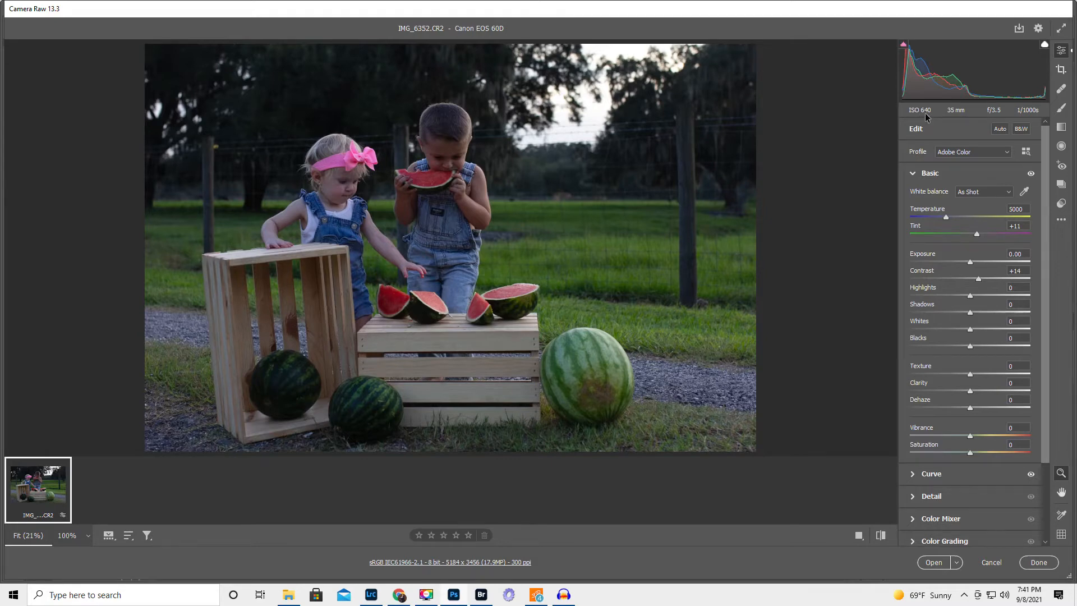
# Brighten the raw photo by setting Exposure to +1.35 and Whites to +46
pyautogui.click(447, 154)
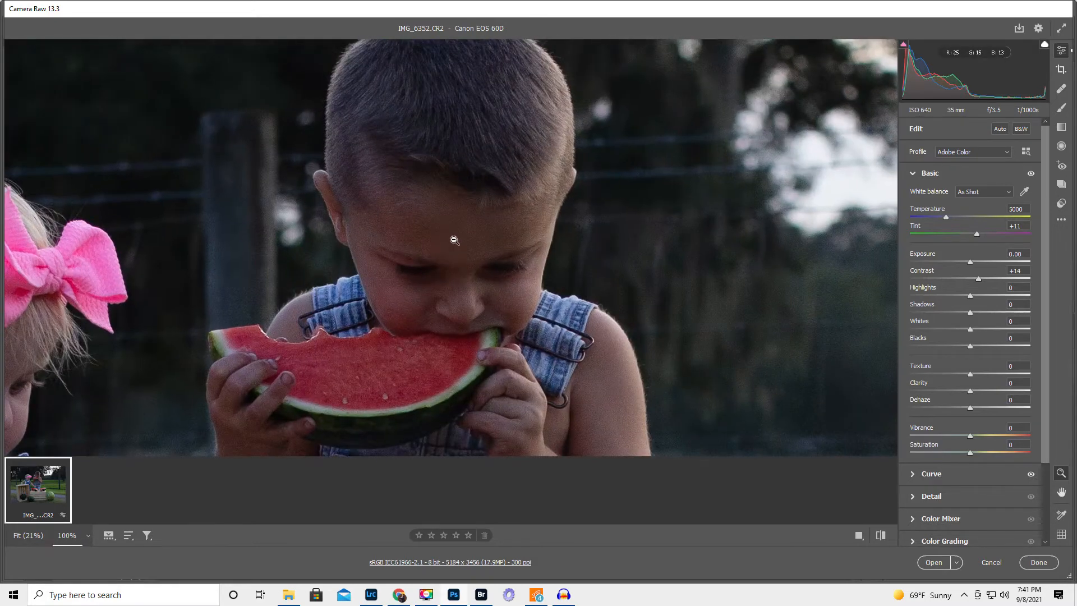
pyautogui.scroll(-1, 469, 255)
pyautogui.moveTo(203, 326); pyautogui.dragTo(351, 325)
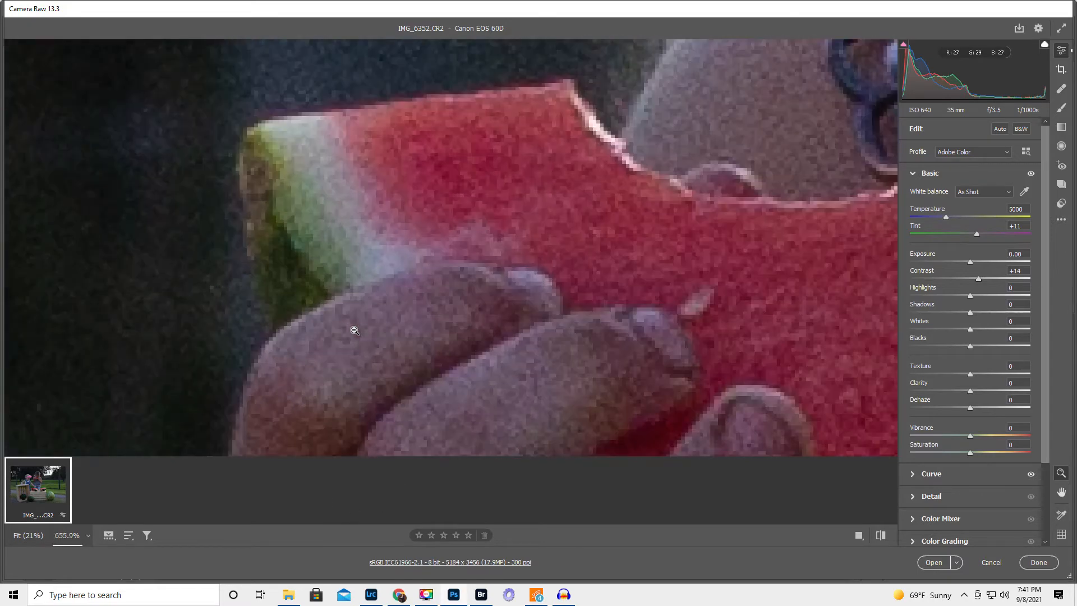
pyautogui.keyDown('alt'); pyautogui.click(407, 334); pyautogui.keyUp('alt')
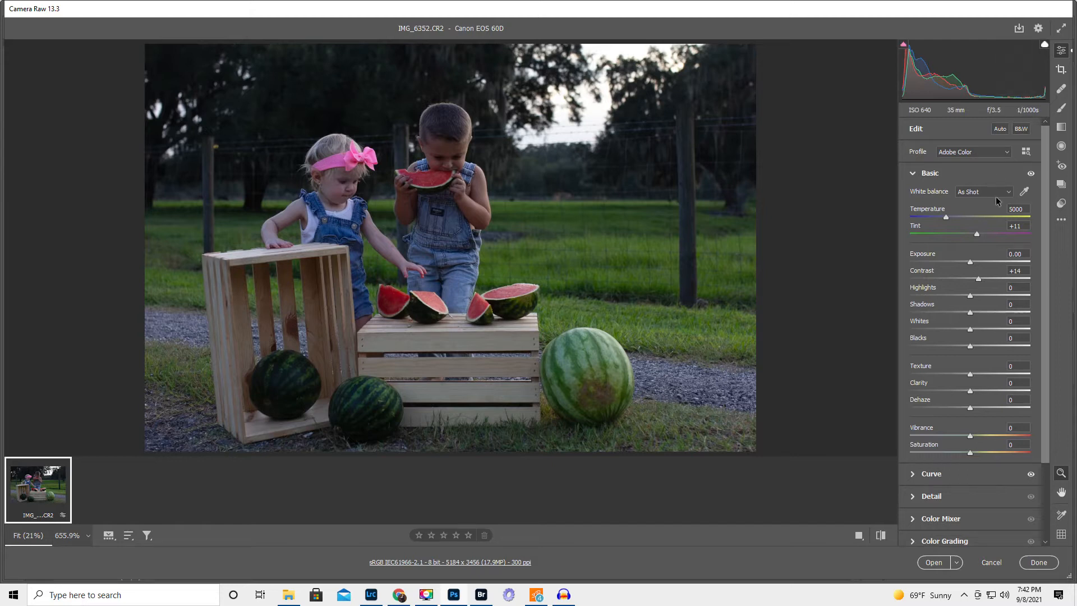
pyautogui.moveTo(970, 266); pyautogui.dragTo(987, 266)
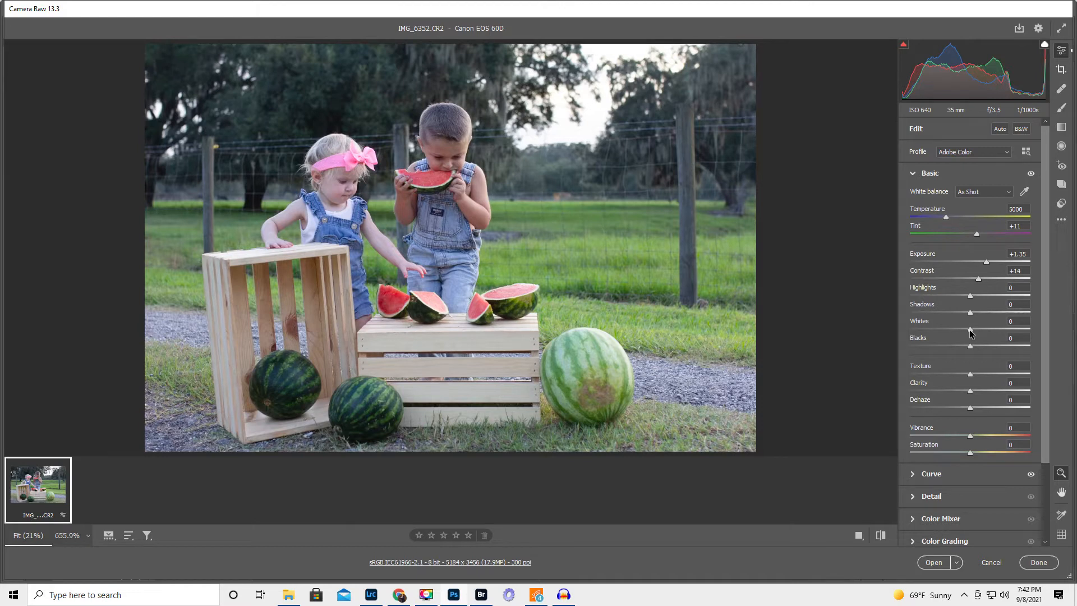
pyautogui.moveTo(970, 329); pyautogui.dragTo(997, 338)
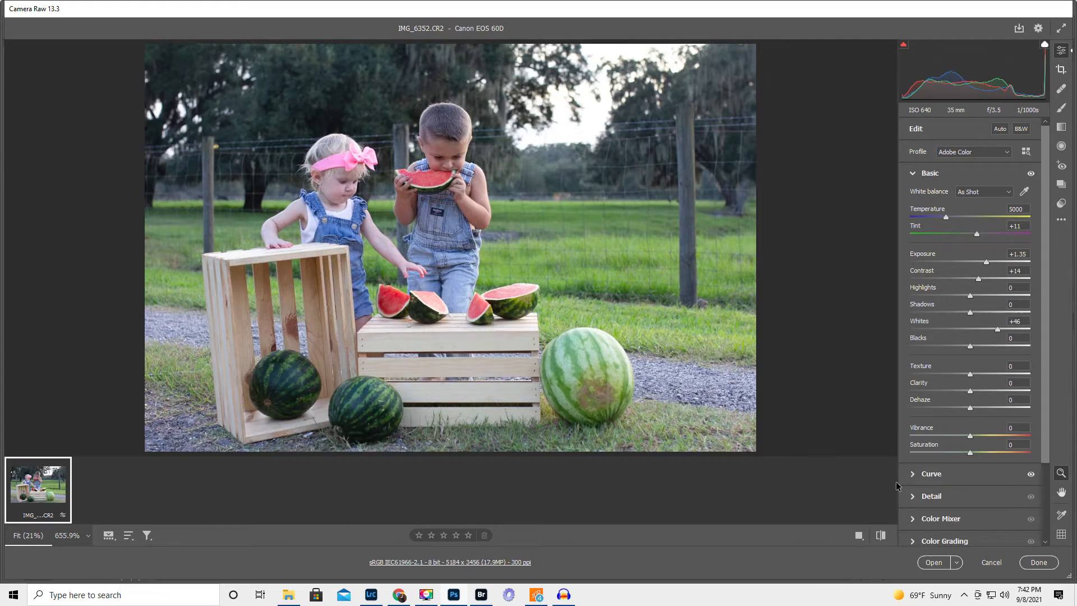
# Set the tone curve's Darks to +20 and open the developed raw photo for editing
pyautogui.click(915, 475)
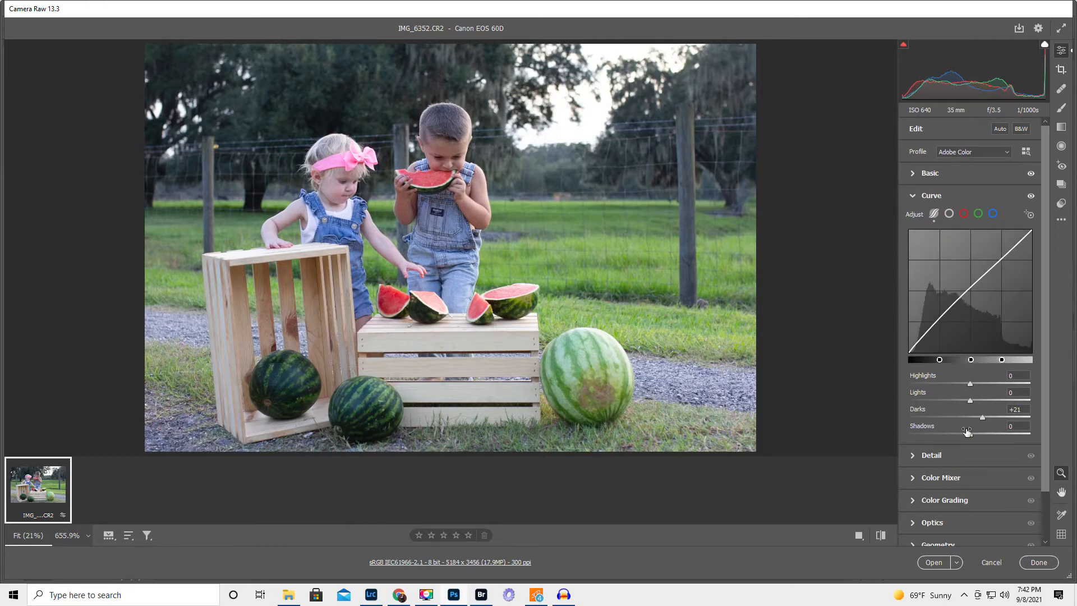
pyautogui.moveTo(982, 418)
pyautogui.mouseDown()
pyautogui.moveTo(988, 434)
pyautogui.moveTo(978, 437)
pyautogui.moveTo(990, 438)
pyautogui.moveTo(981, 437)
pyautogui.mouseUp()
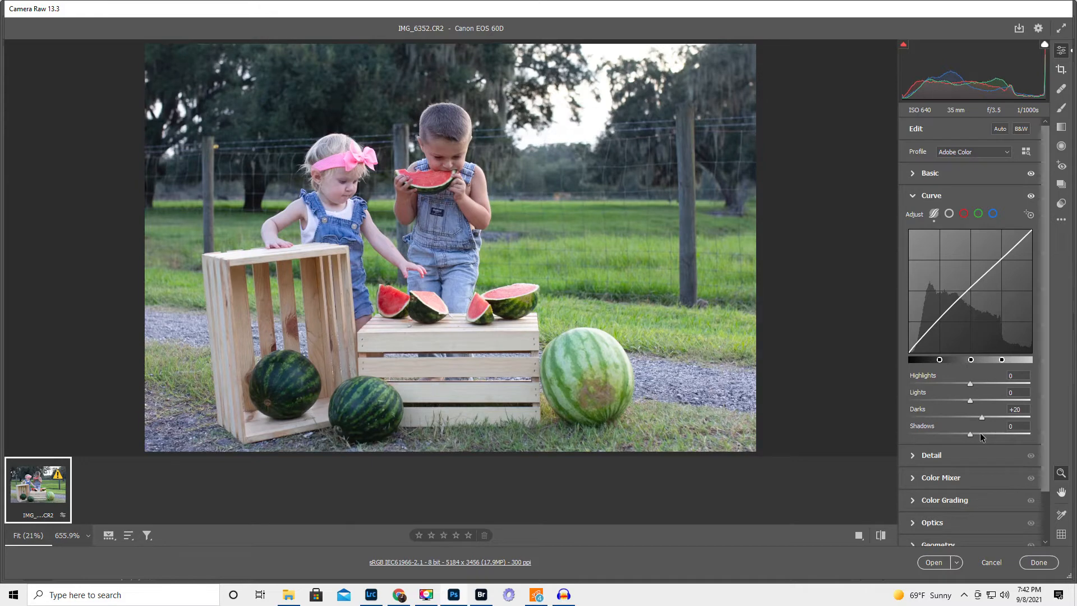
pyautogui.click(934, 564)
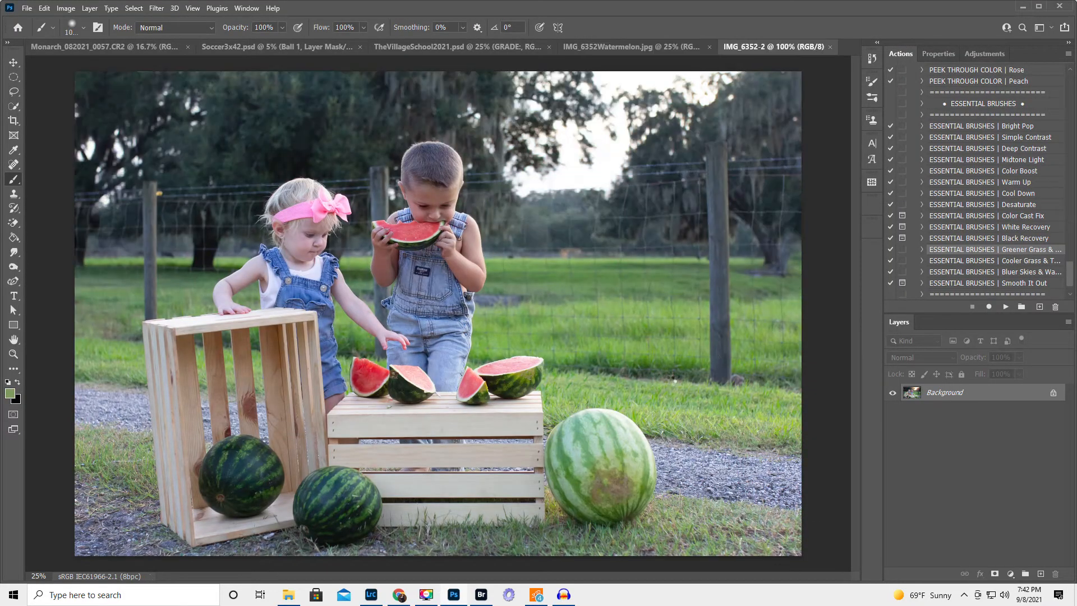
# Compare with IMG_6352Watermelon.jpg, then heal the ground below the open crate in IMG_6352-2 with a 45 px Content-Aware Spot Healing Brush
pyautogui.click(625, 46)
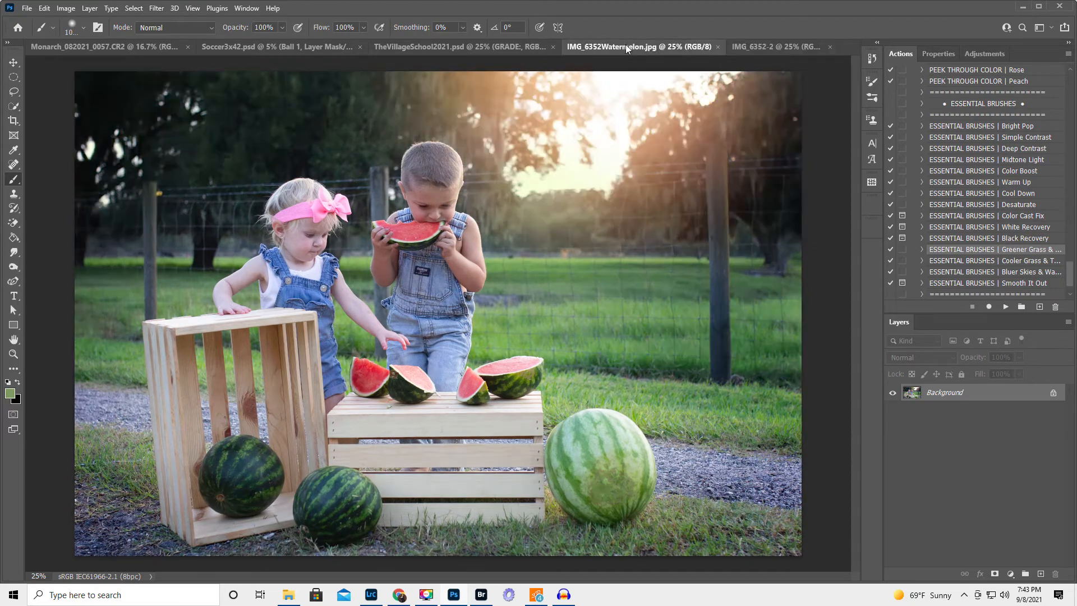
pyautogui.click(784, 47)
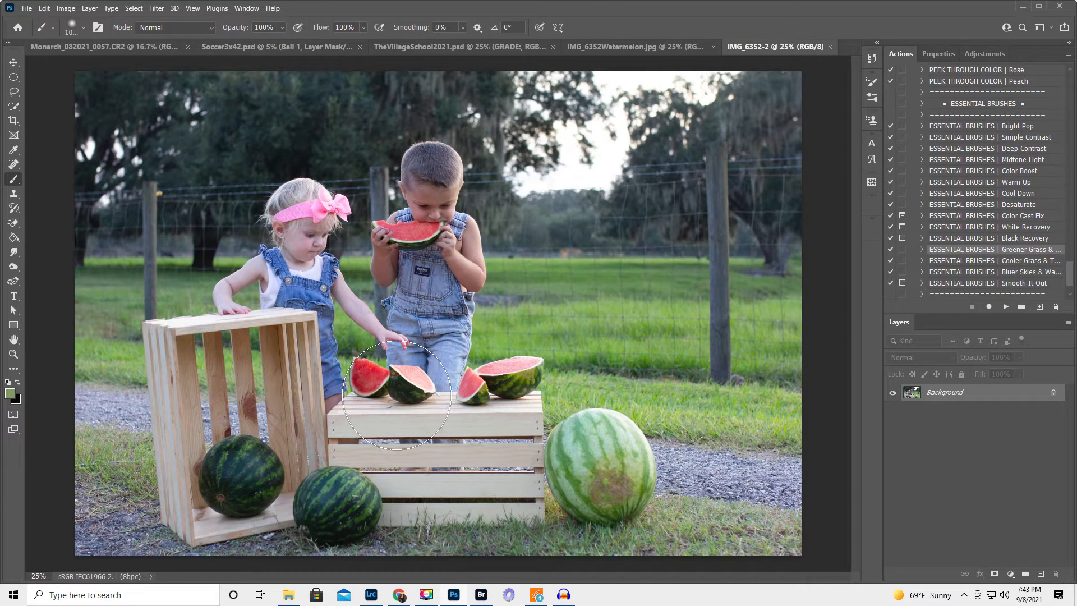
pyautogui.click(14, 164)
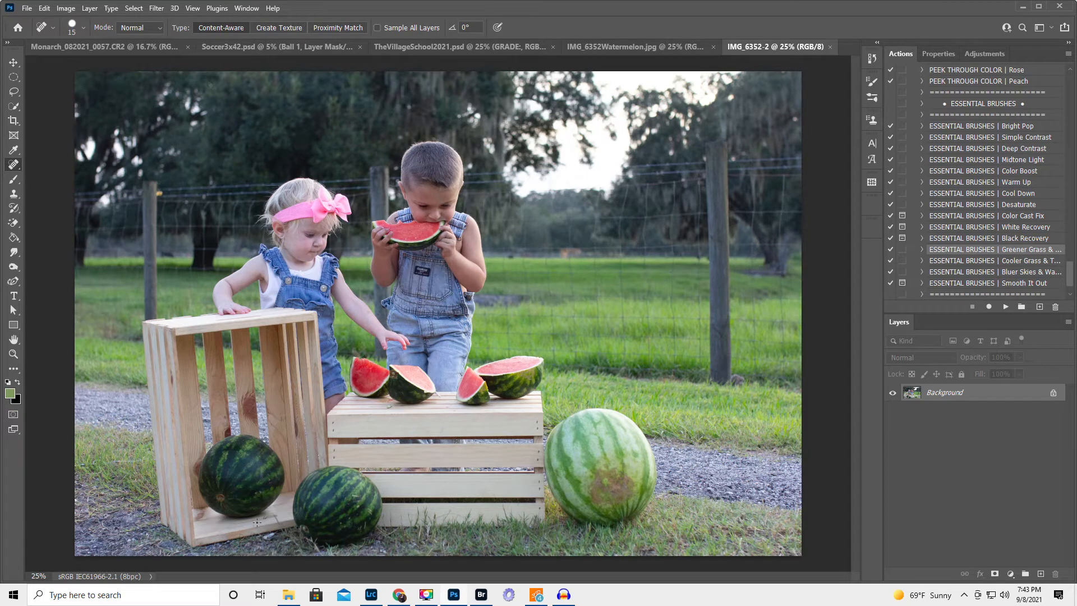
pyautogui.press(']')
pyautogui.press(']')
pyautogui.press(']')
pyautogui.press(']')
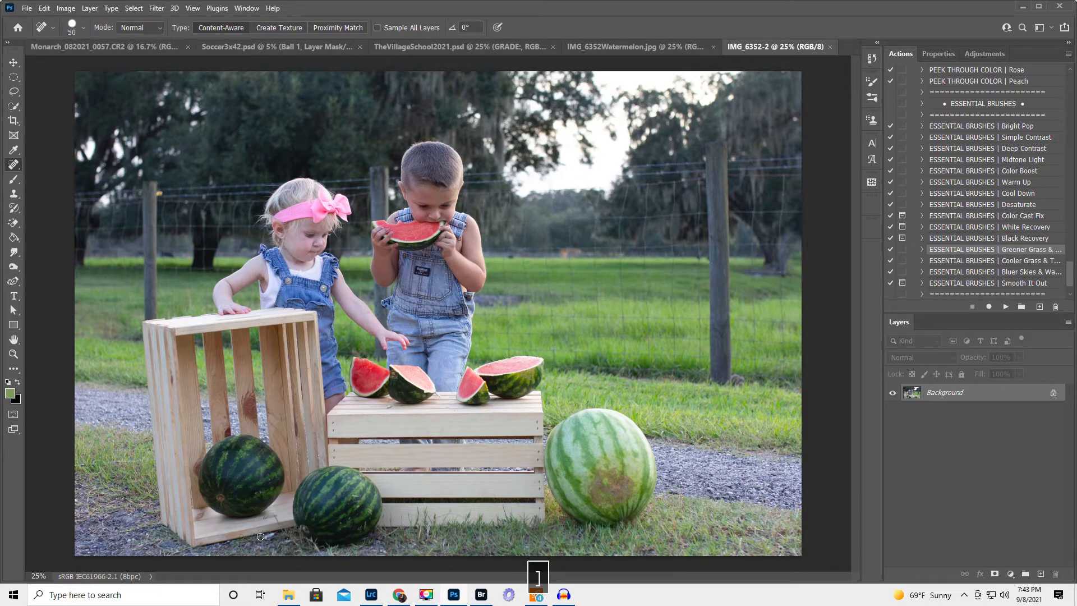
pyautogui.press('[')
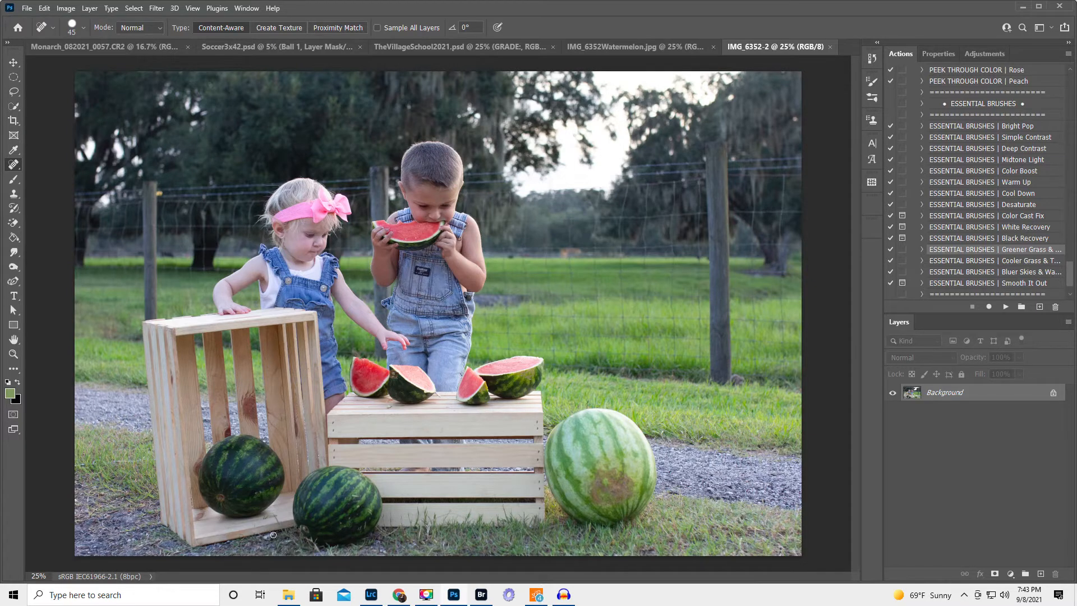
pyautogui.click(241, 557)
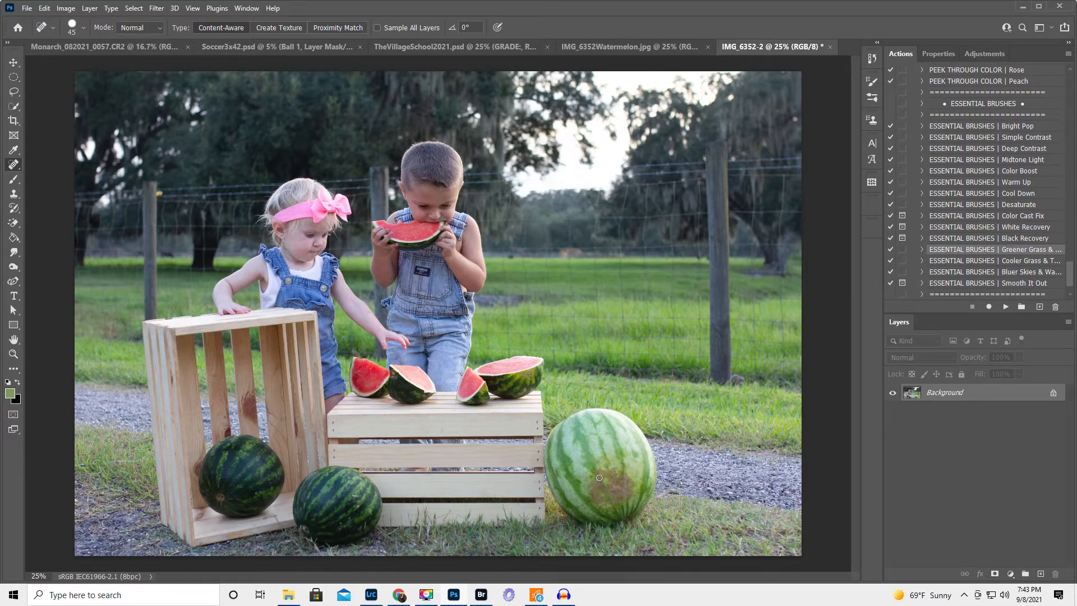
# Duplicate the Background layer and set the Brush tool's painting mode to Color
pyautogui.hotkey('ctrl', 'j')
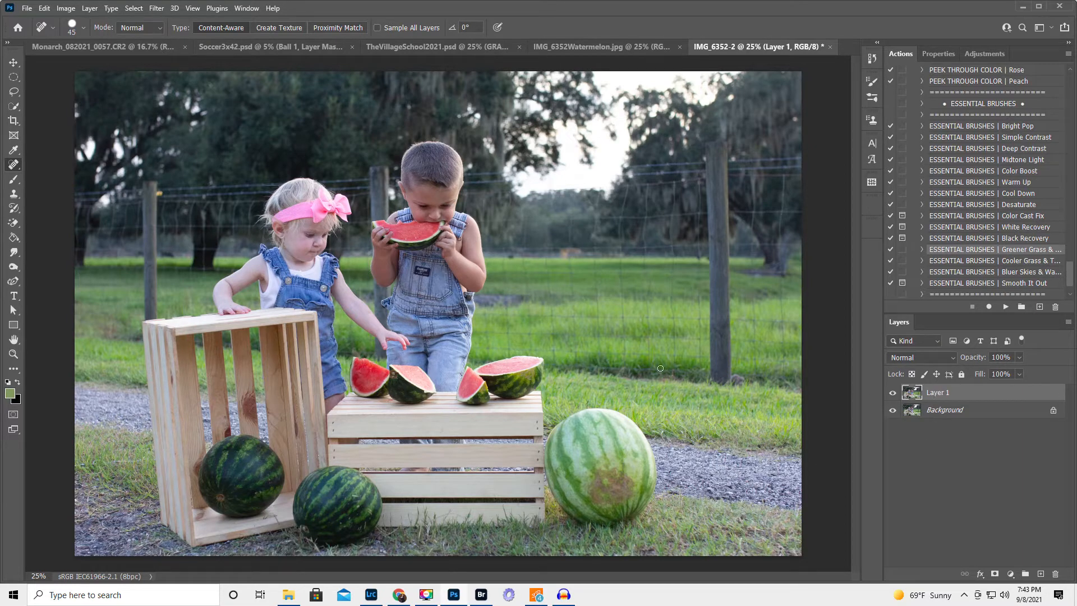
pyautogui.click(12, 180)
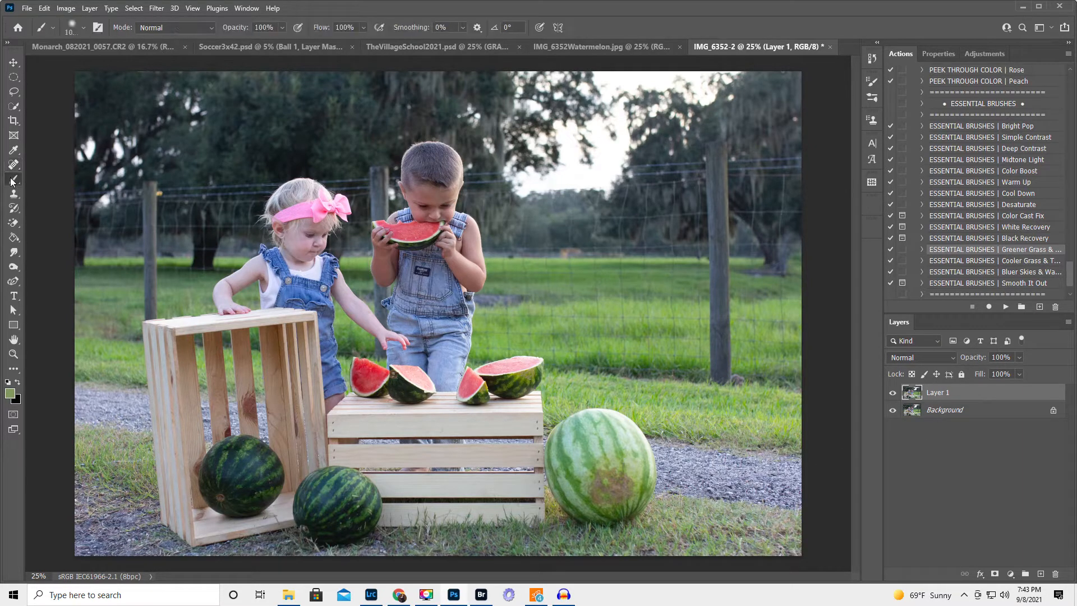
pyautogui.click(175, 26)
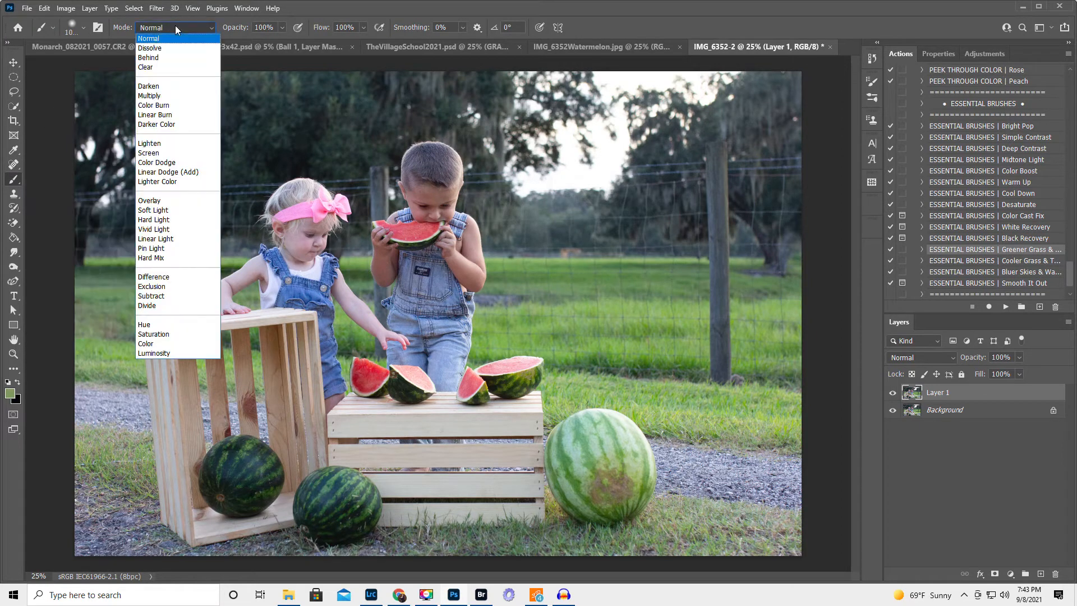
pyautogui.click(147, 344)
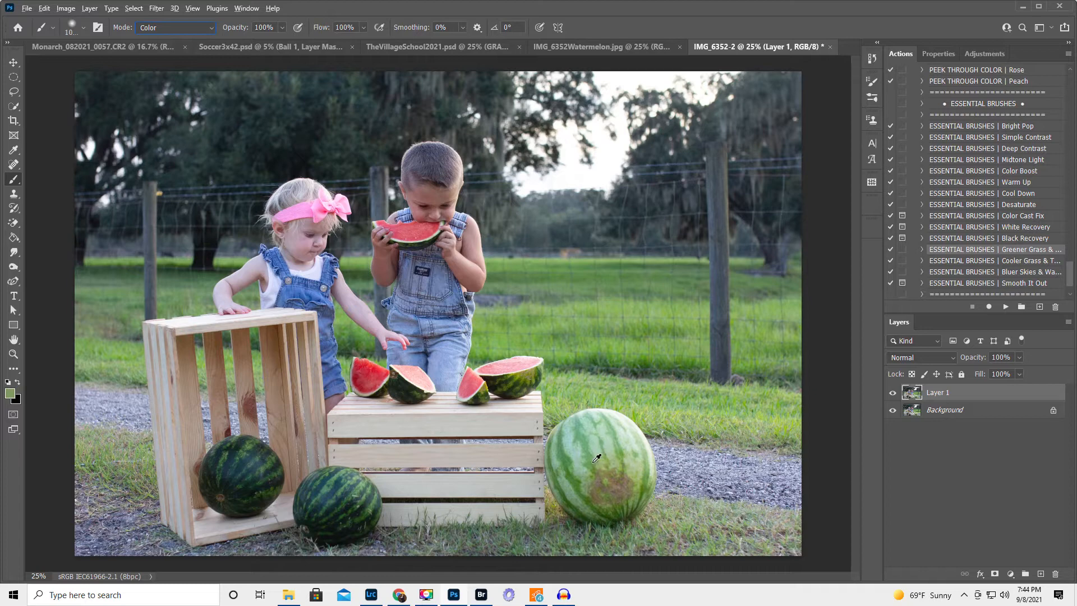
# Paint the melon's green over the brown patch on the large standing watermelon with a 150 px brush
pyautogui.press('[')
pyautogui.press('[')
pyautogui.press('[')
pyautogui.press('[')
pyautogui.press('[')
pyautogui.press('[')
pyautogui.press('[')
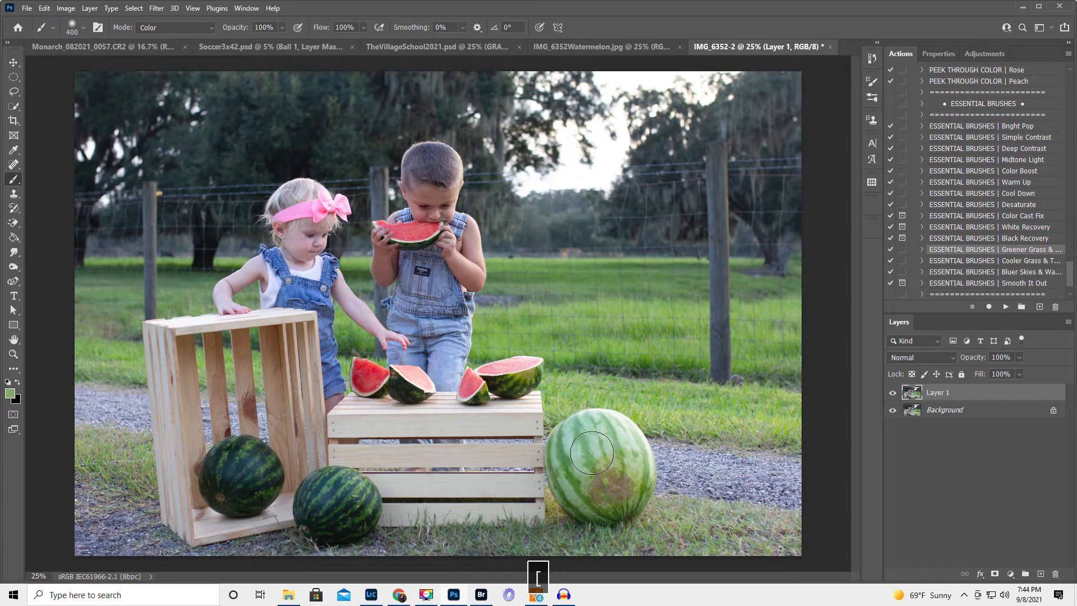
pyautogui.press('[')
pyautogui.press('[')
pyautogui.press('[')
pyautogui.press('[')
pyautogui.moveTo(601, 477)
pyautogui.mouseDown()
pyautogui.moveTo(599, 496)
pyautogui.moveTo(621, 494)
pyautogui.moveTo(615, 483)
pyautogui.mouseUp()
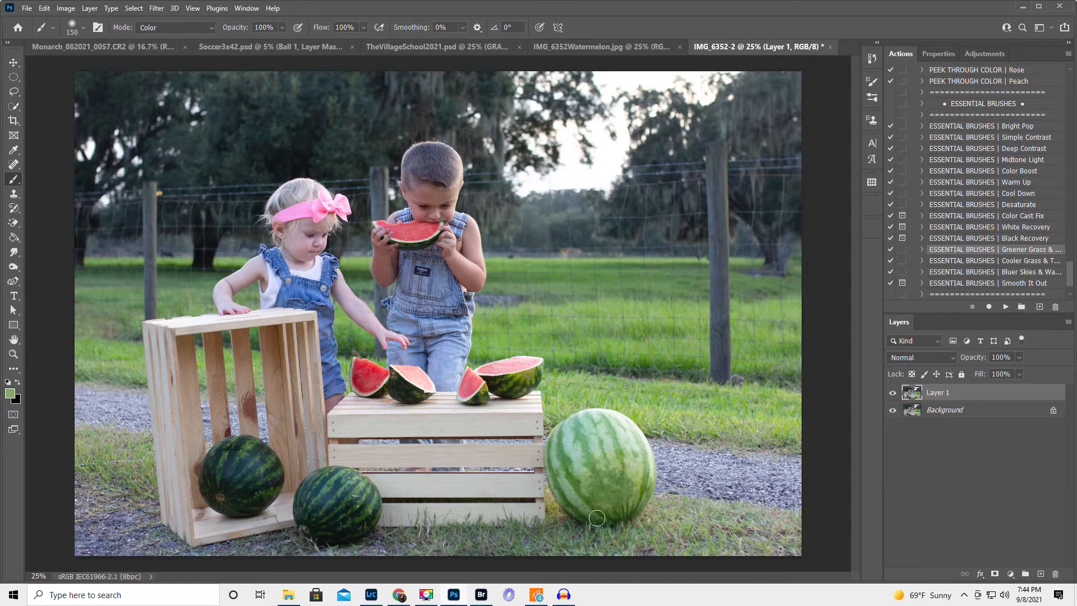
# Compare the photo with and without the recolored layer, and flatten the image
pyautogui.click(893, 395)
pyautogui.click(893, 394)
pyautogui.moveTo(982, 359)
pyautogui.mouseDown()
pyautogui.moveTo(968, 367)
pyautogui.moveTo(980, 361)
pyautogui.mouseUp()
pyautogui.click(1069, 323)
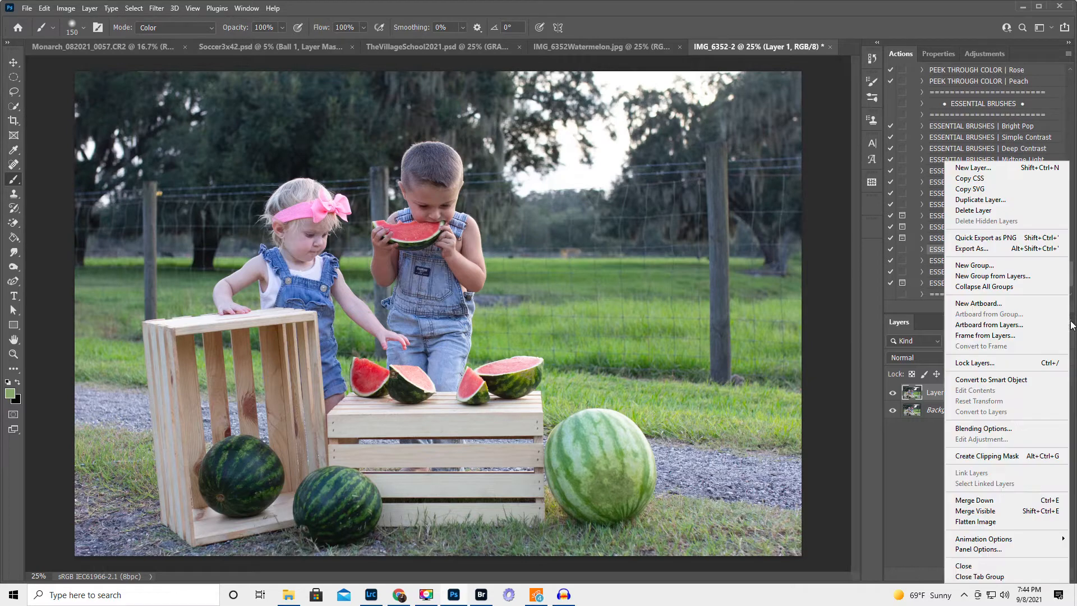
pyautogui.click(998, 521)
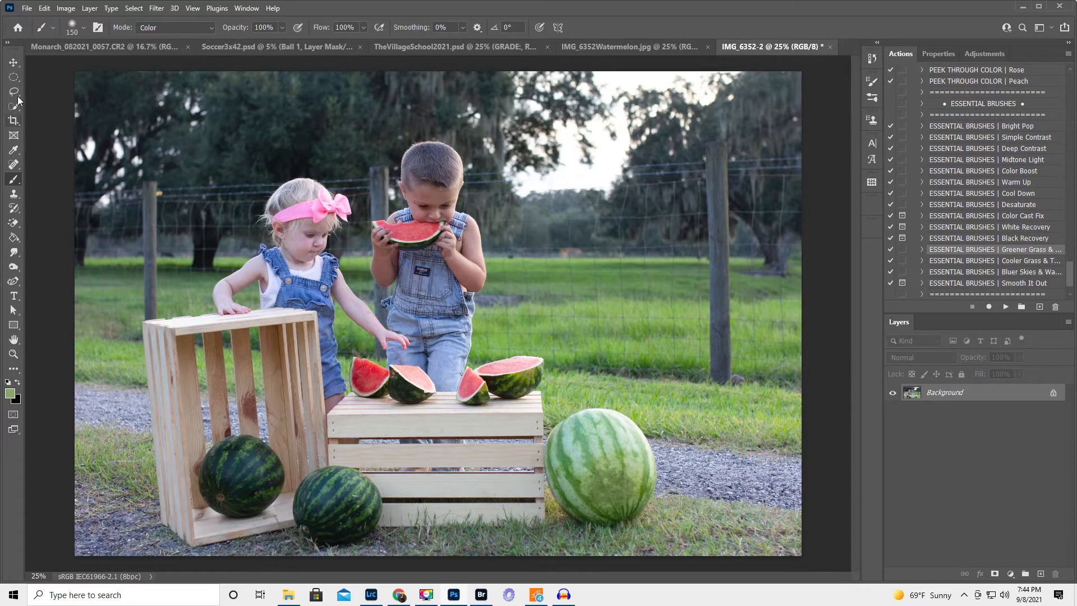
# Copy everything outside a large ellipse around the children to a new layer, using an inverted Elliptical Marquee selection with 560.3 px feather
pyautogui.click(13, 79)
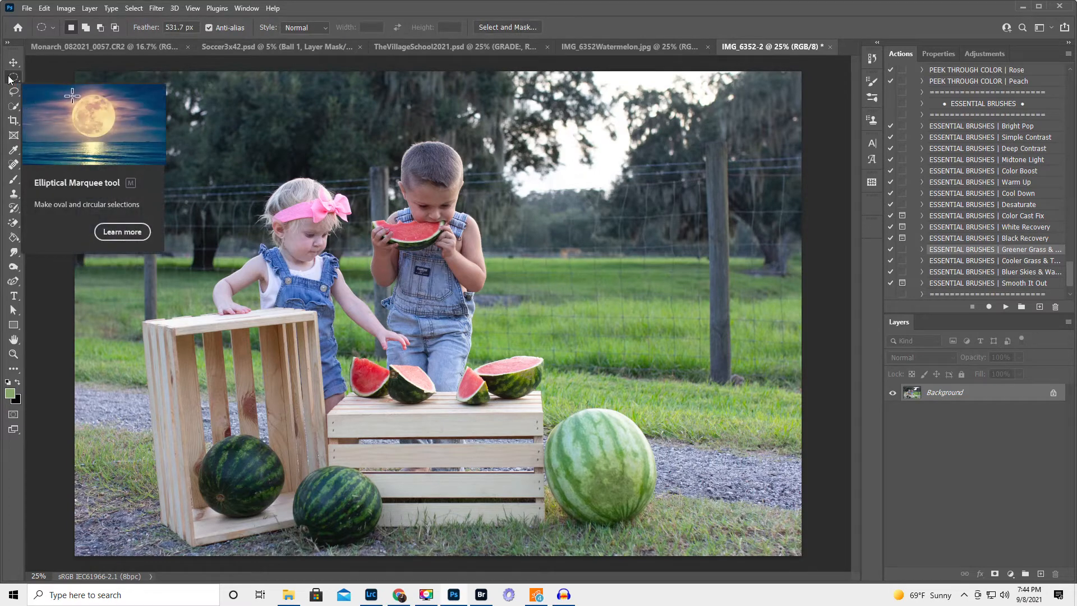
pyautogui.moveTo(145, 27); pyautogui.dragTo(331, 53)
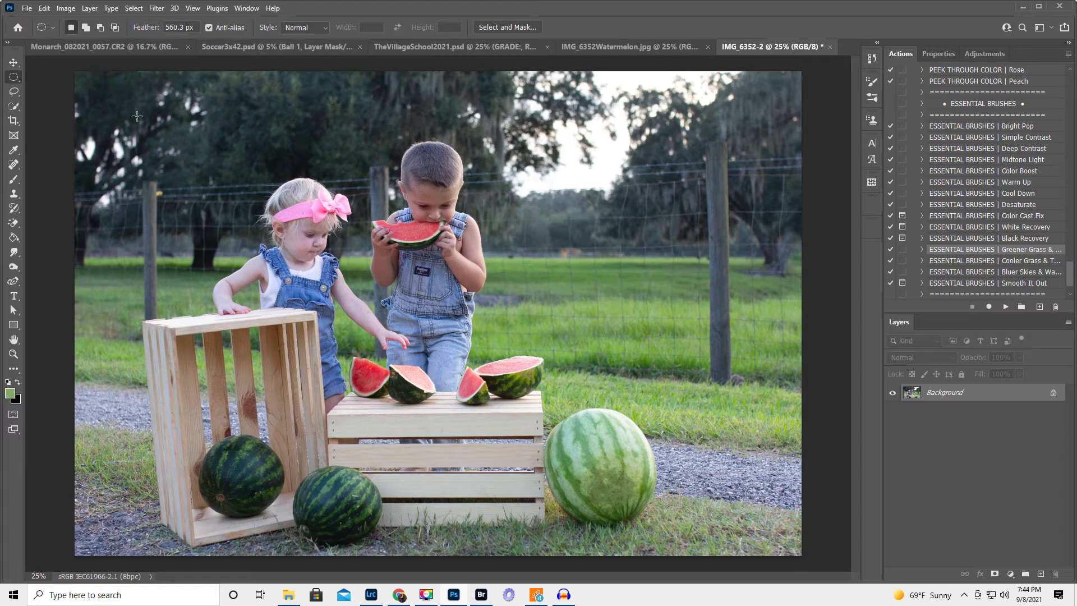
pyautogui.moveTo(122, 102); pyautogui.dragTo(655, 551)
pyautogui.hotkey('ctrl', 'shift', 'i')
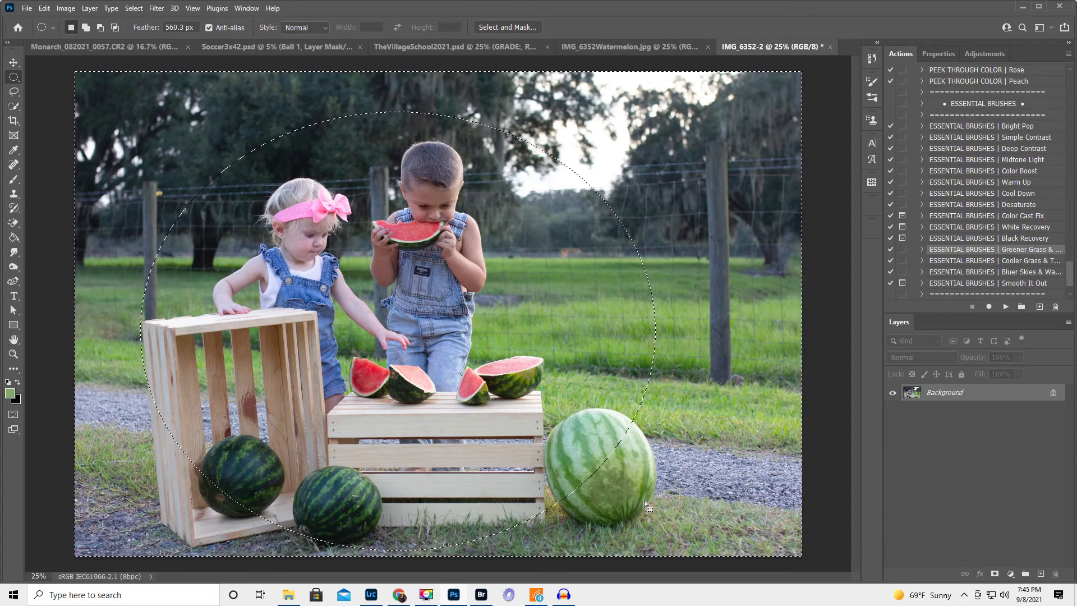
pyautogui.hotkey('ctrl', 'j')
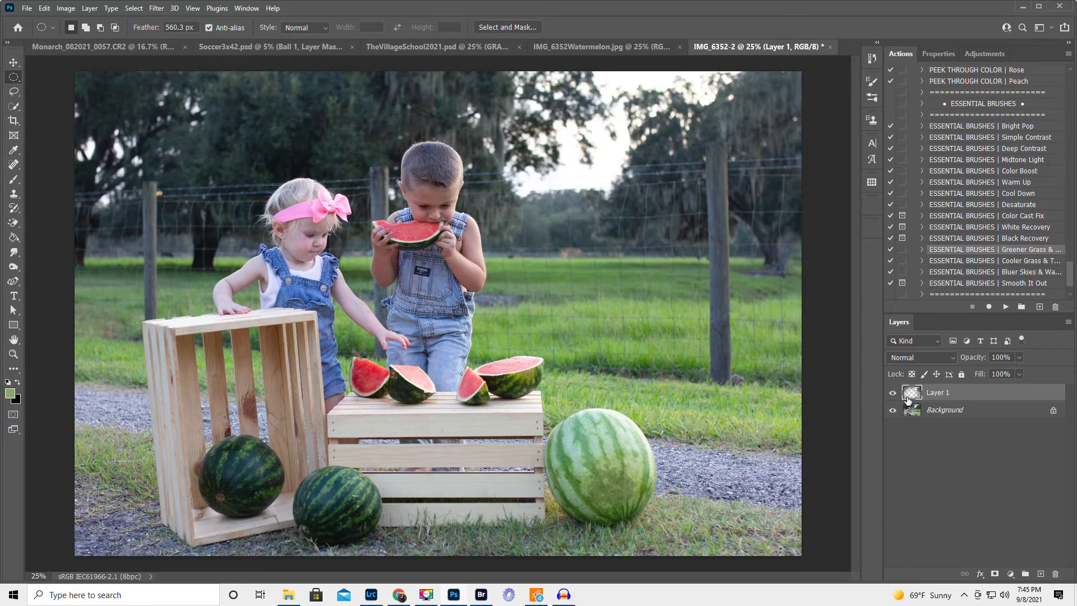
# Set the copied edge layer's blend mode to Multiply and compare the photo with and without the vignette
pyautogui.click(912, 356)
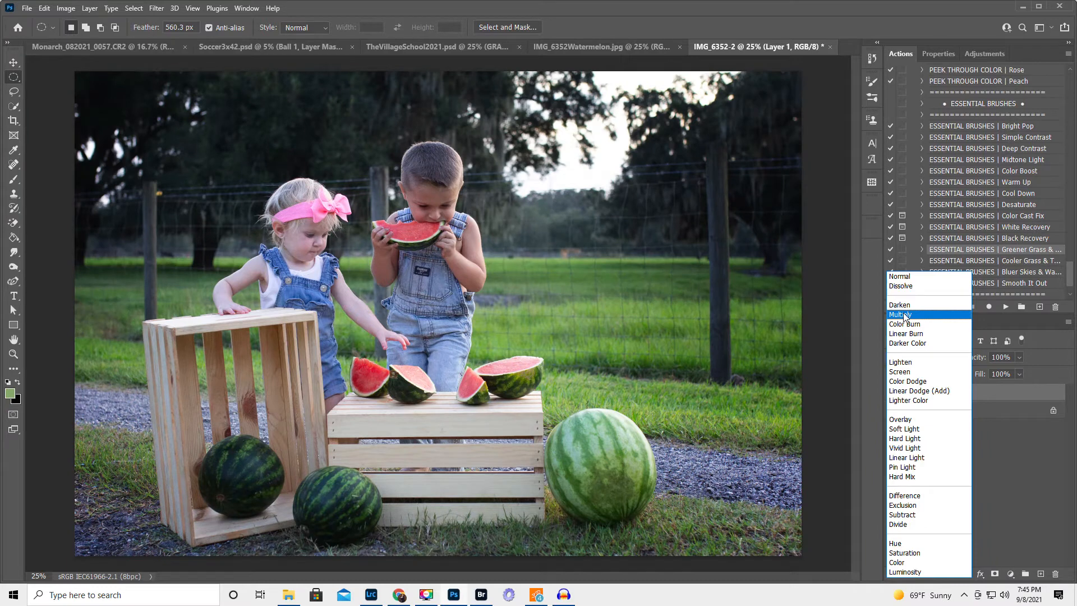
pyautogui.click(904, 315)
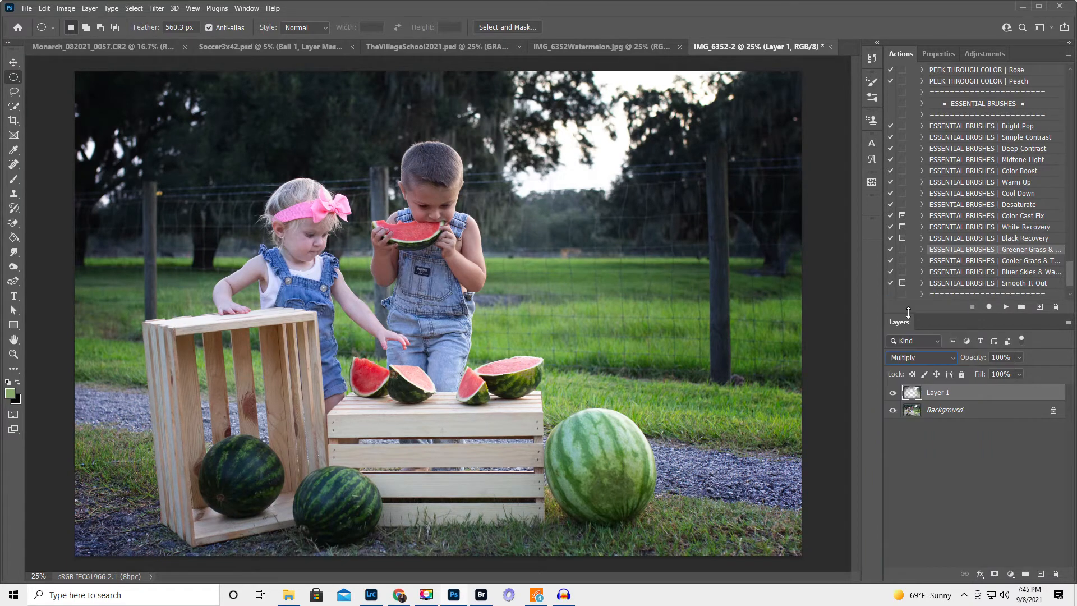
pyautogui.click(893, 392)
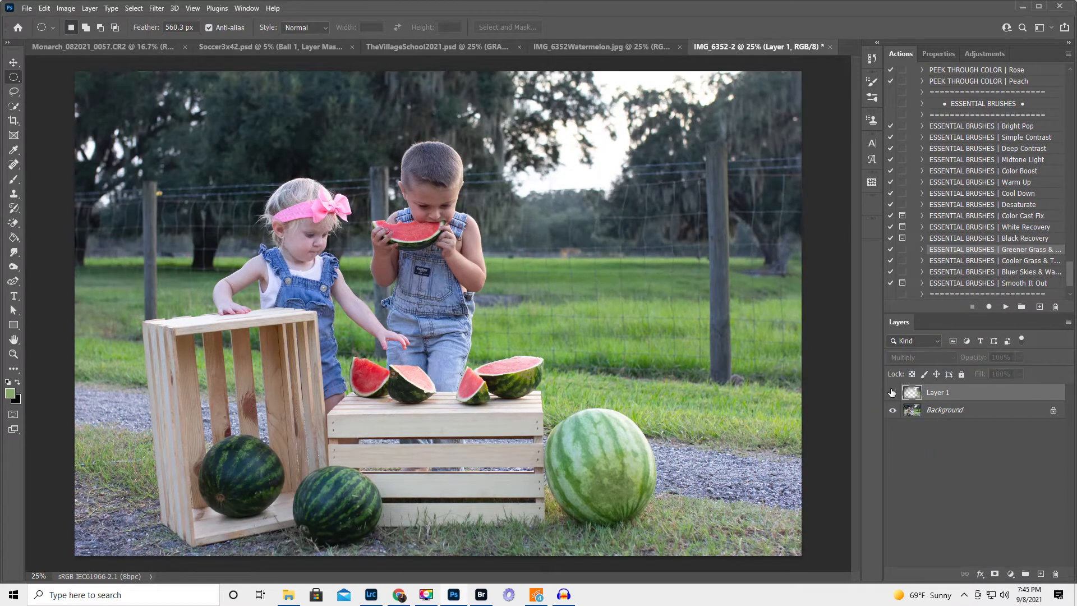
pyautogui.click(892, 393)
pyautogui.click(892, 394)
pyautogui.click(892, 393)
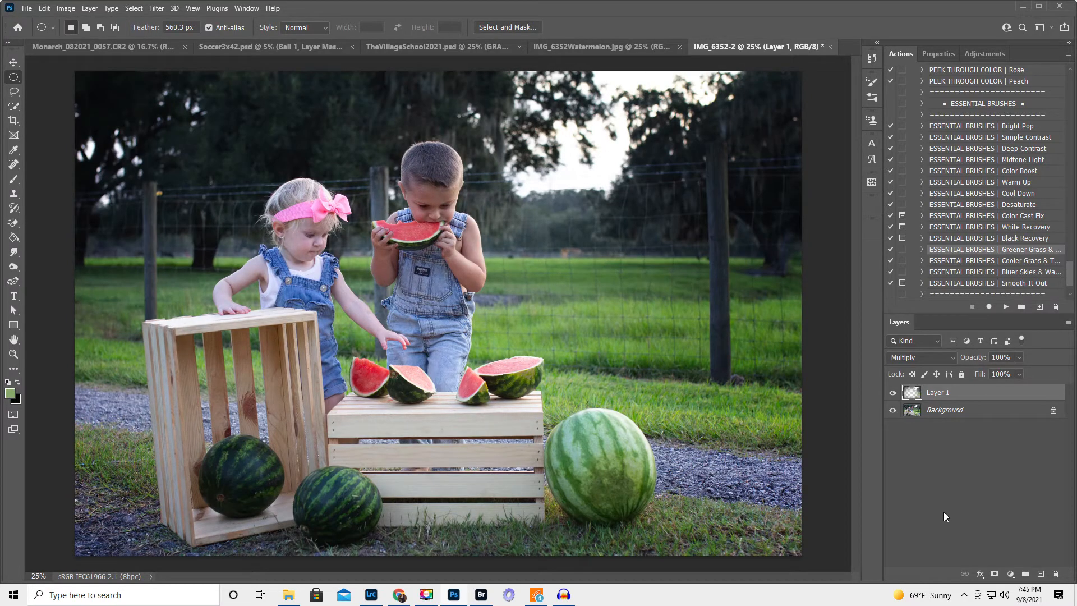
# Add a layer mask to the vignette layer and paint it black over the children, crates and melons with a 600 px brush
pyautogui.click(995, 574)
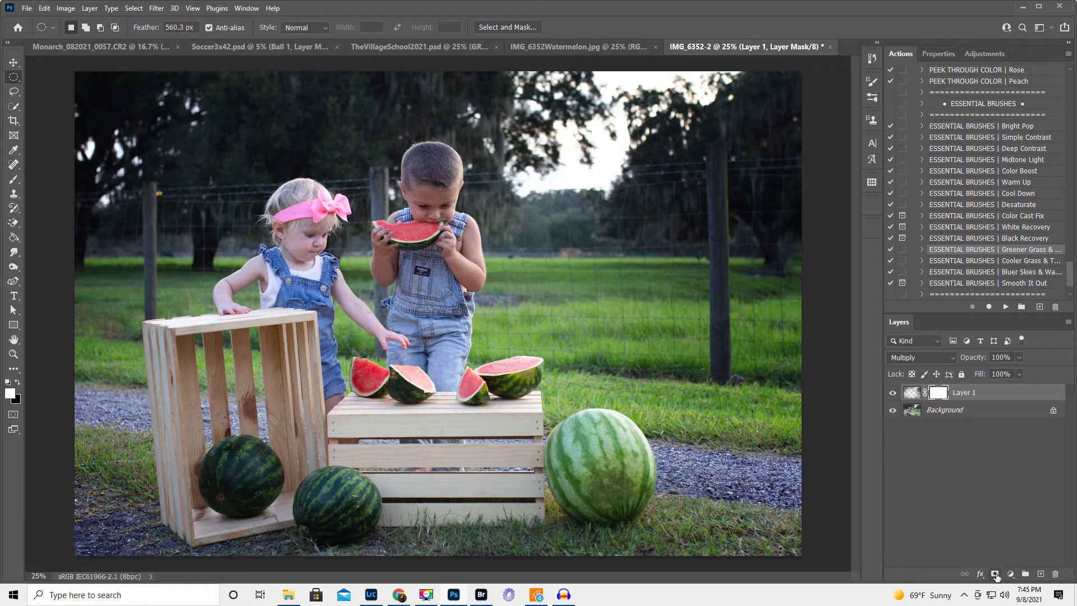
pyautogui.click(943, 396)
pyautogui.click(14, 180)
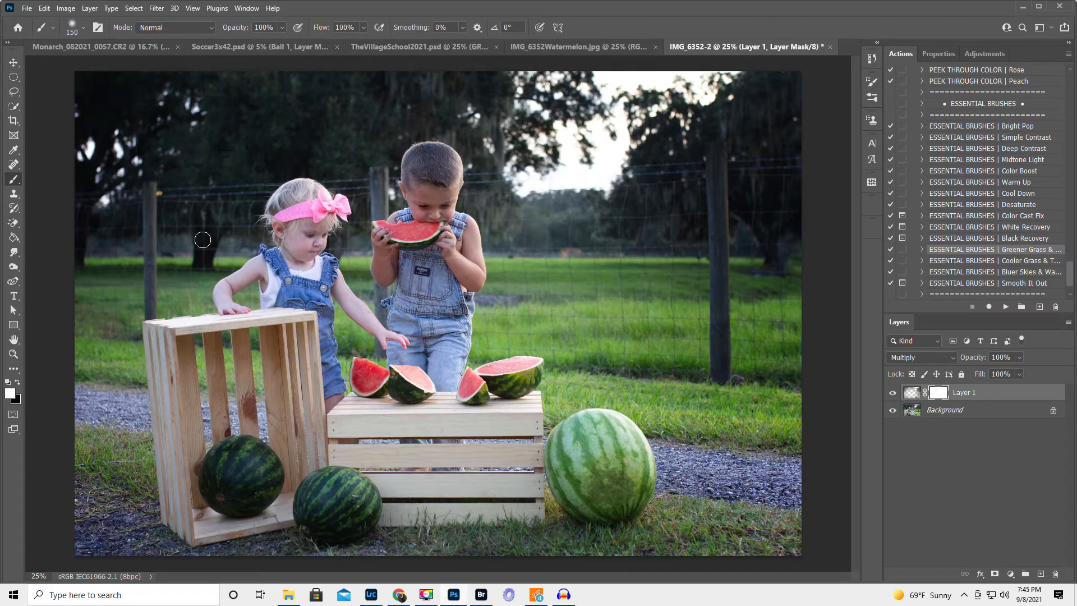
pyautogui.press('x')
pyautogui.press('d')
pyautogui.press('x')
pyautogui.press(']')
pyautogui.press(']')
pyautogui.press(']')
pyautogui.press(']')
pyautogui.press(']')
pyautogui.press(']')
pyautogui.press(']')
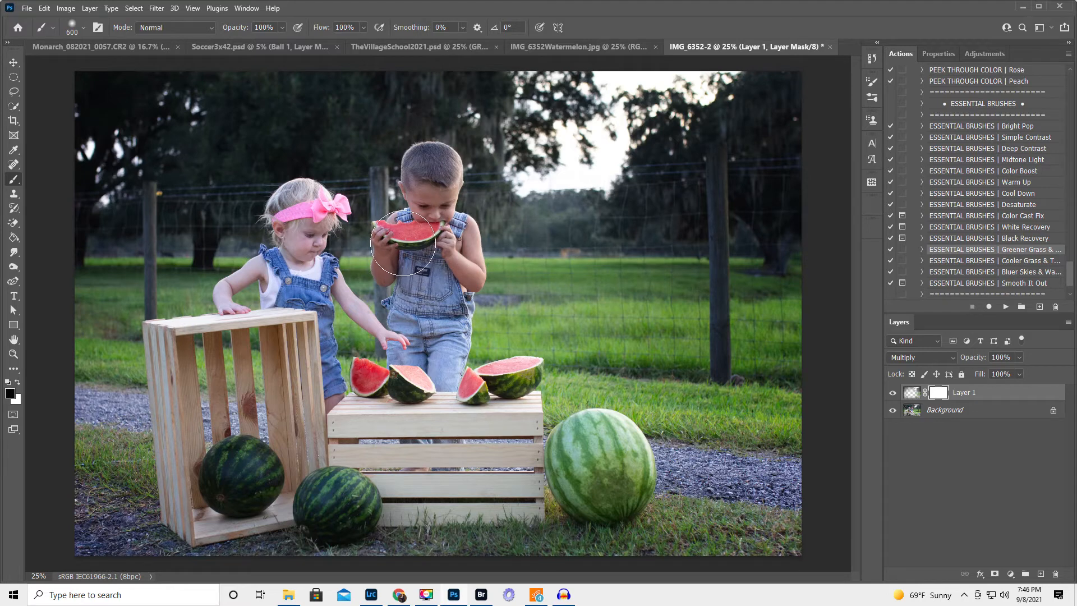
pyautogui.moveTo(454, 267)
pyautogui.mouseDown()
pyautogui.moveTo(432, 300)
pyautogui.moveTo(418, 381)
pyautogui.mouseUp()
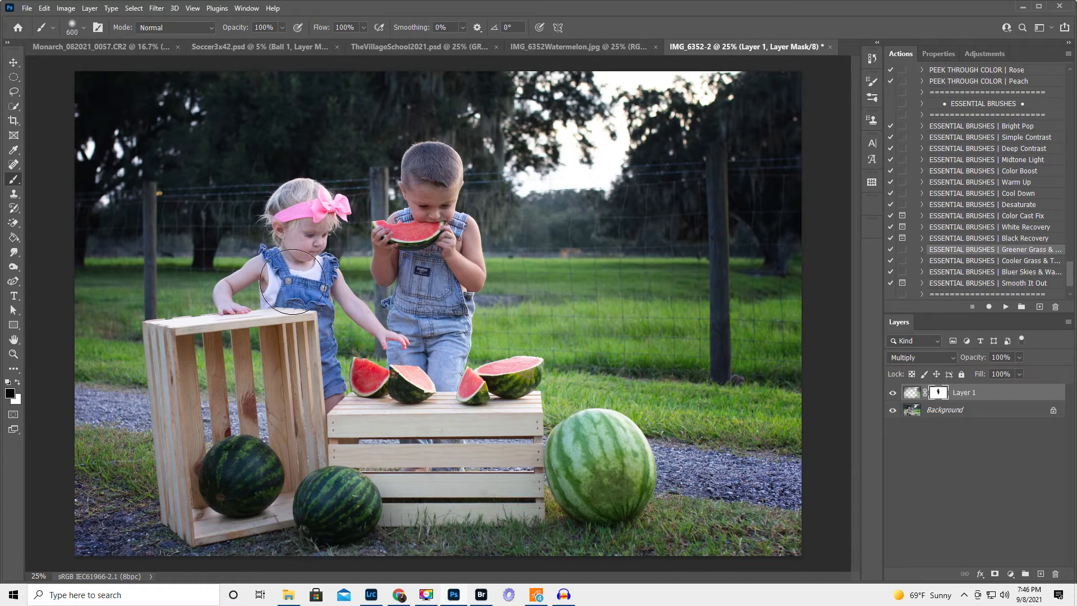
pyautogui.moveTo(249, 301)
pyautogui.mouseDown()
pyautogui.moveTo(238, 303)
pyautogui.moveTo(342, 328)
pyautogui.moveTo(401, 362)
pyautogui.mouseUp()
pyautogui.moveTo(249, 461)
pyautogui.mouseDown()
pyautogui.moveTo(244, 497)
pyautogui.moveTo(265, 490)
pyautogui.moveTo(217, 462)
pyautogui.moveTo(275, 476)
pyautogui.moveTo(256, 428)
pyautogui.moveTo(265, 385)
pyautogui.moveTo(216, 367)
pyautogui.moveTo(203, 490)
pyautogui.moveTo(224, 500)
pyautogui.moveTo(342, 500)
pyautogui.moveTo(336, 510)
pyautogui.moveTo(424, 474)
pyautogui.moveTo(539, 465)
pyautogui.moveTo(599, 465)
pyautogui.moveTo(594, 489)
pyautogui.moveTo(614, 491)
pyautogui.moveTo(626, 481)
pyautogui.moveTo(618, 450)
pyautogui.moveTo(577, 440)
pyautogui.moveTo(603, 497)
pyautogui.moveTo(600, 470)
pyautogui.moveTo(619, 498)
pyautogui.moveTo(556, 488)
pyautogui.mouseUp()
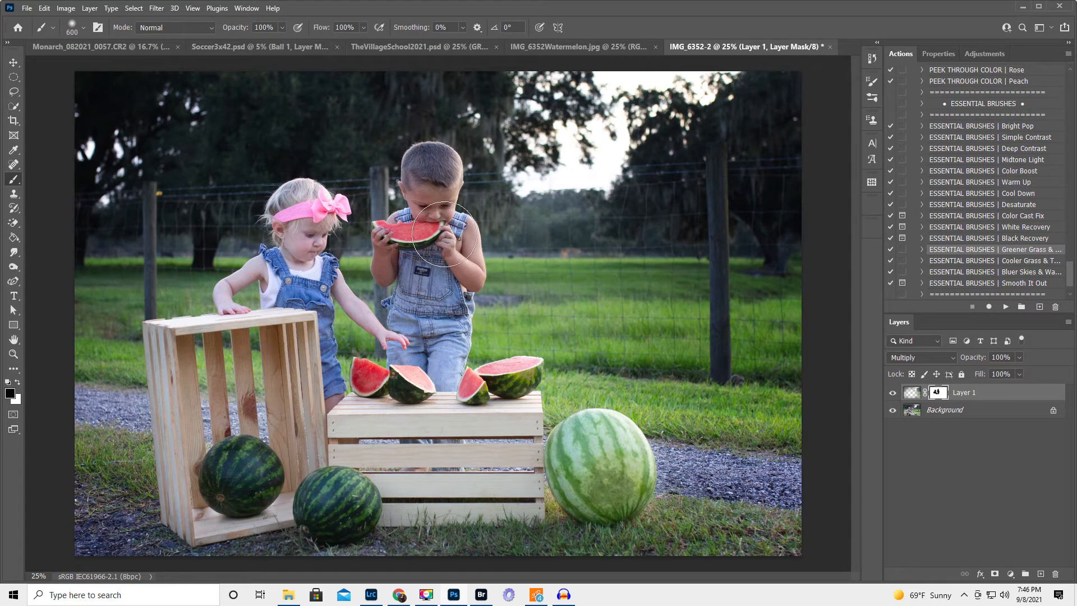
pyautogui.moveTo(433, 175)
pyautogui.mouseDown()
pyautogui.moveTo(418, 225)
pyautogui.moveTo(331, 230)
pyautogui.moveTo(200, 370)
pyautogui.moveTo(160, 351)
pyautogui.moveTo(185, 477)
pyautogui.moveTo(207, 508)
pyautogui.mouseUp()
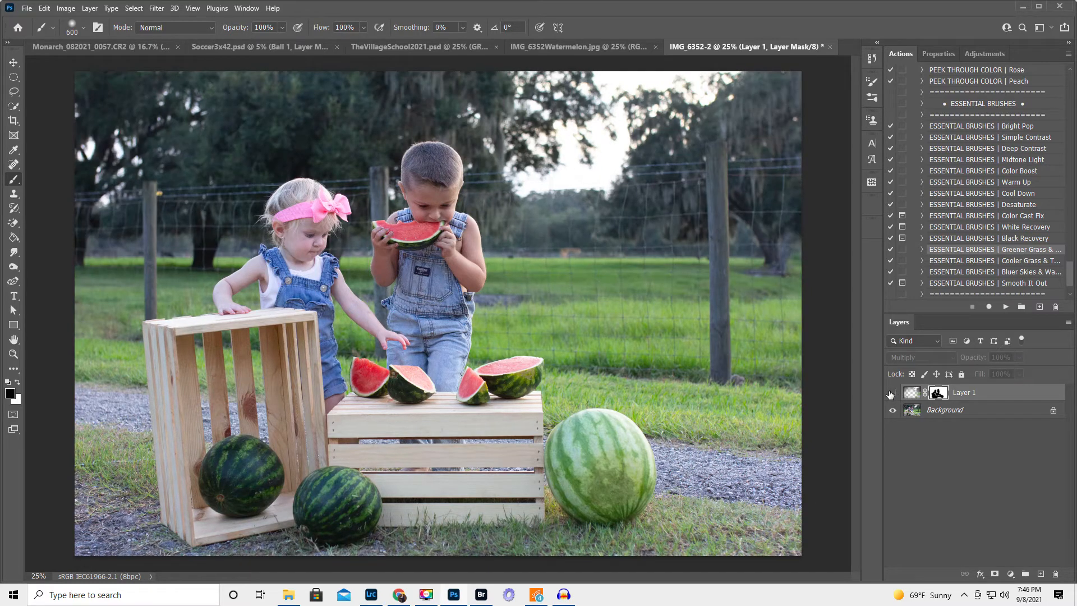
# Compare the photo with and without the masked vignette layer
pyautogui.click(892, 392)
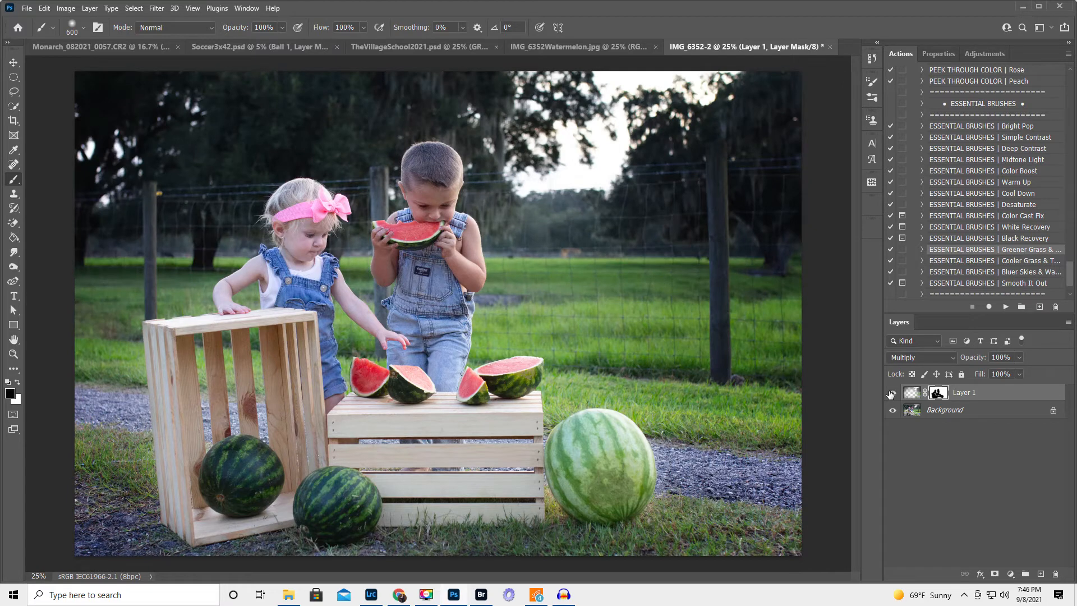
pyautogui.click(891, 394)
pyautogui.click(892, 394)
# Lower the brush opacity to 36%, enlarge the brush well beyond 600 px, and flatten the image
pyautogui.moveTo(236, 30); pyautogui.dragTo(196, 41)
pyautogui.press(']')
pyautogui.press(']')
pyautogui.press(']')
pyautogui.press(']')
pyautogui.press(']')
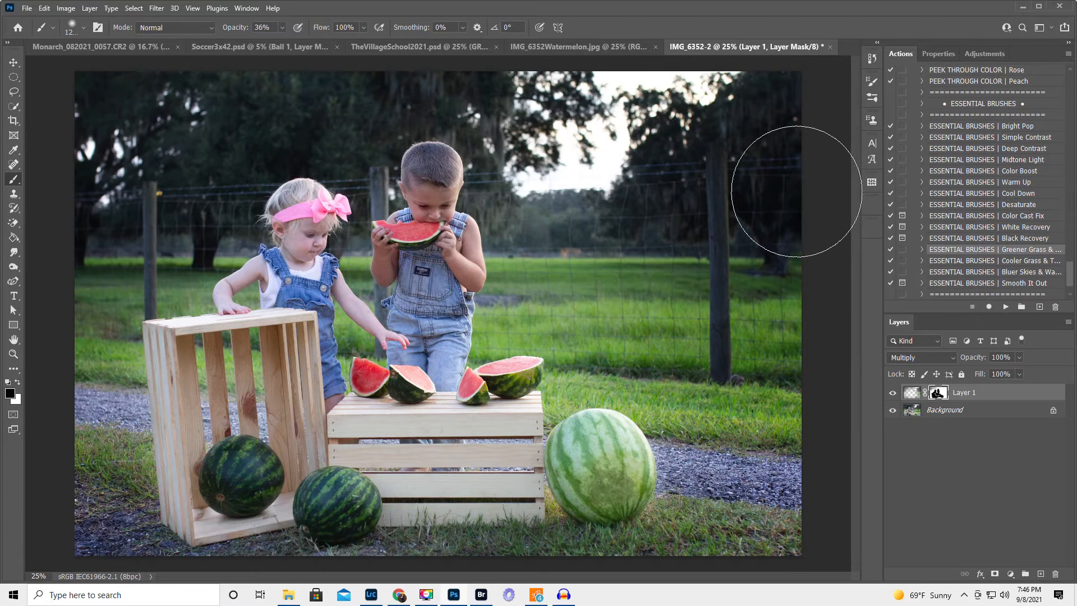
pyautogui.click(1068, 322)
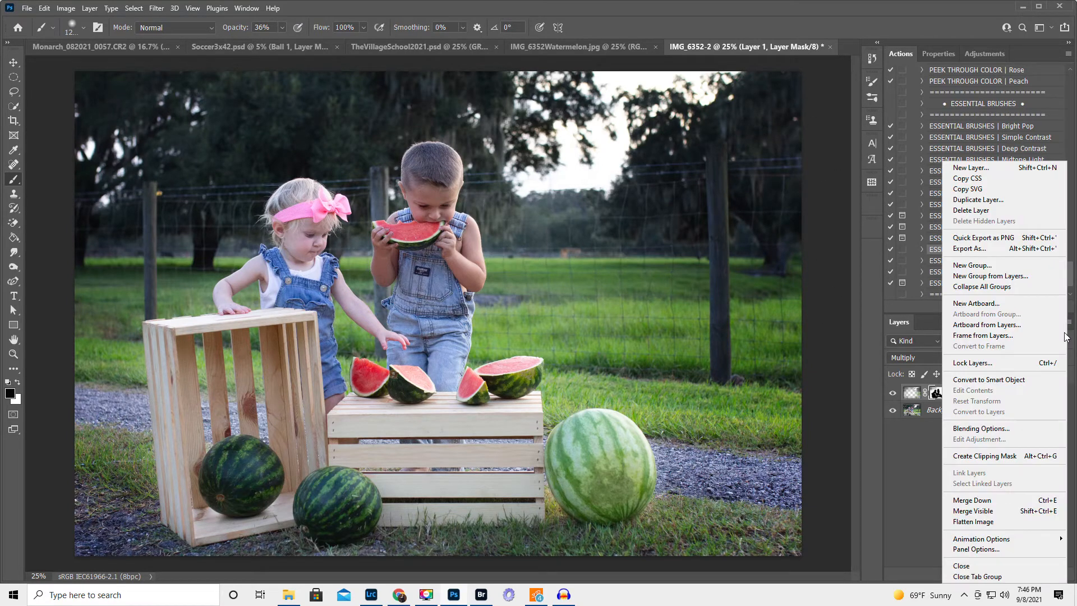
pyautogui.click(966, 522)
# Run the Essential Brushes "Cooler Grass & Trees" action from the Resplendent Collection
pyautogui.scroll(6, 1001, 202)
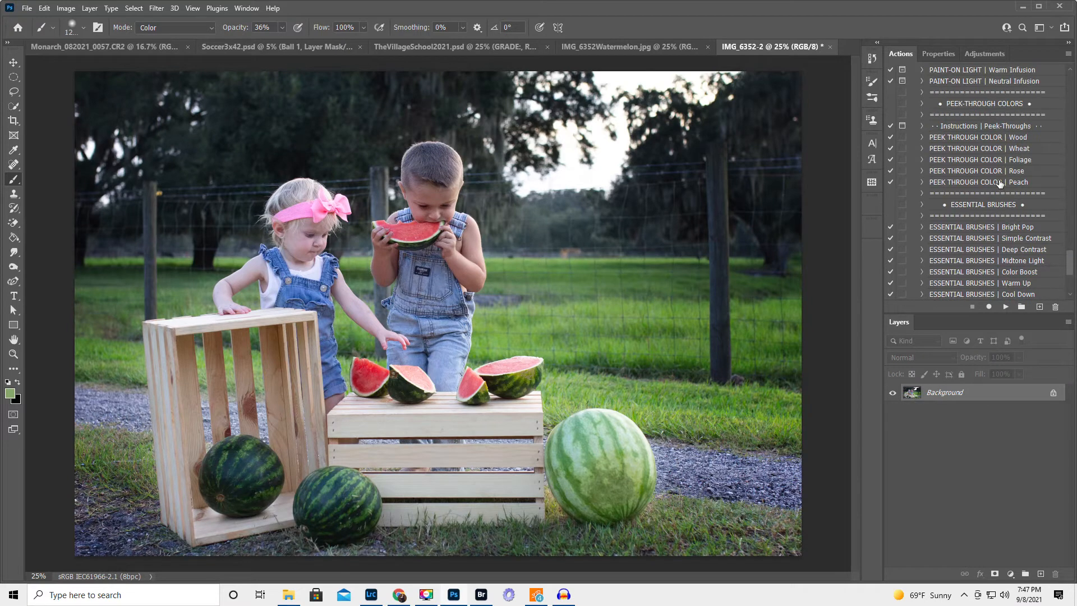
pyautogui.scroll(10, 998, 182)
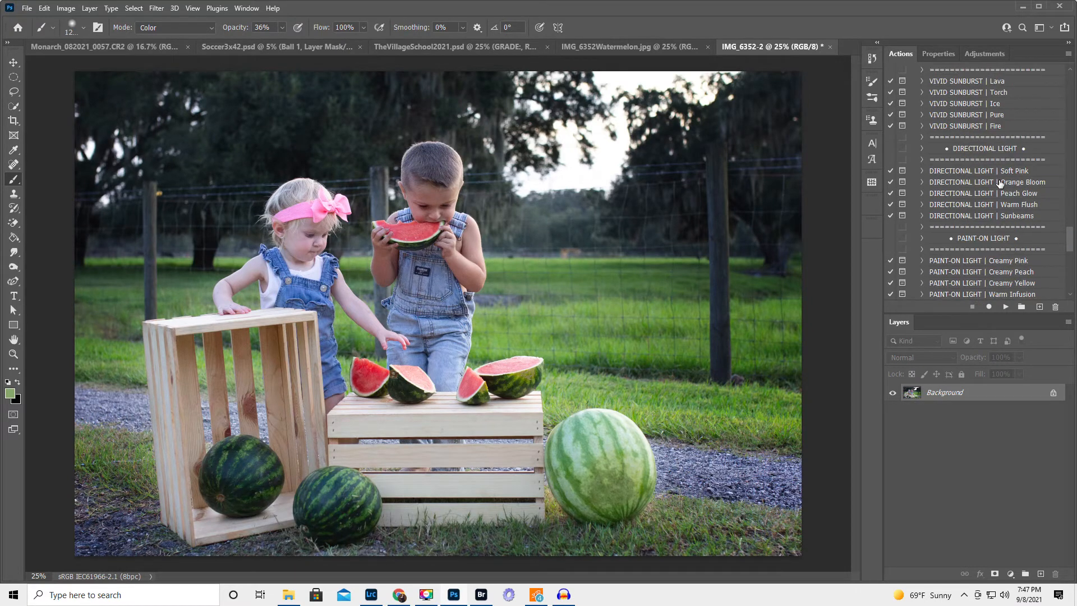
pyautogui.scroll(8, 991, 180)
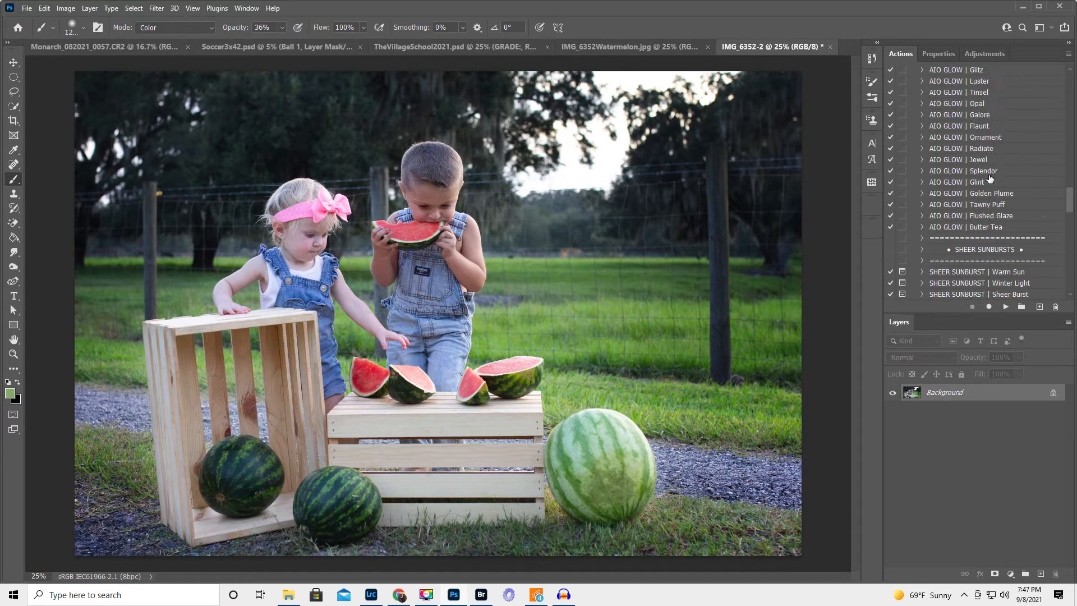
pyautogui.scroll(3, 991, 179)
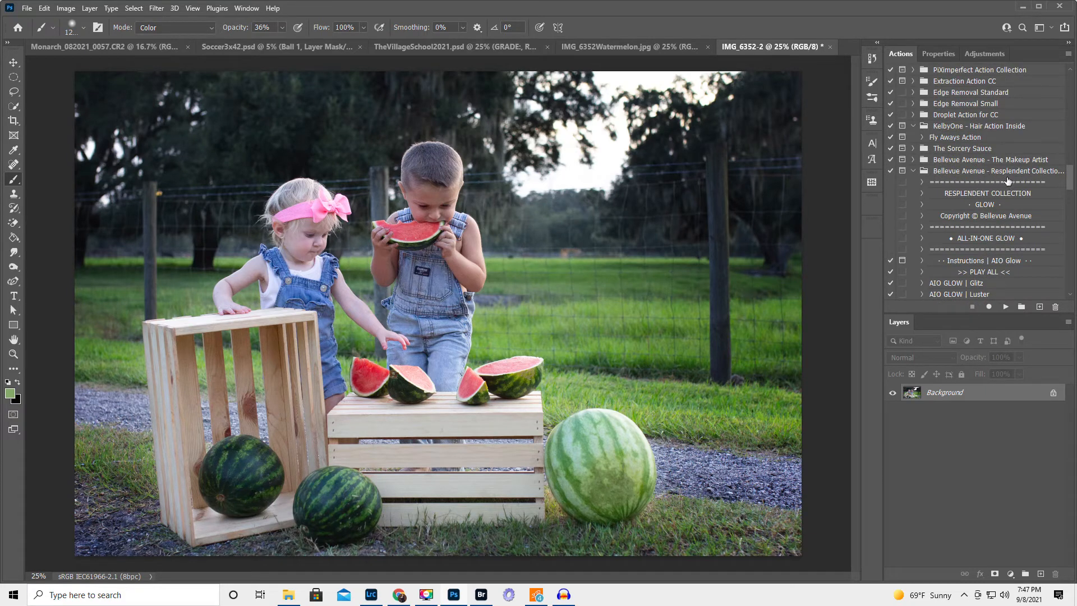
pyautogui.scroll(-8, 1008, 181)
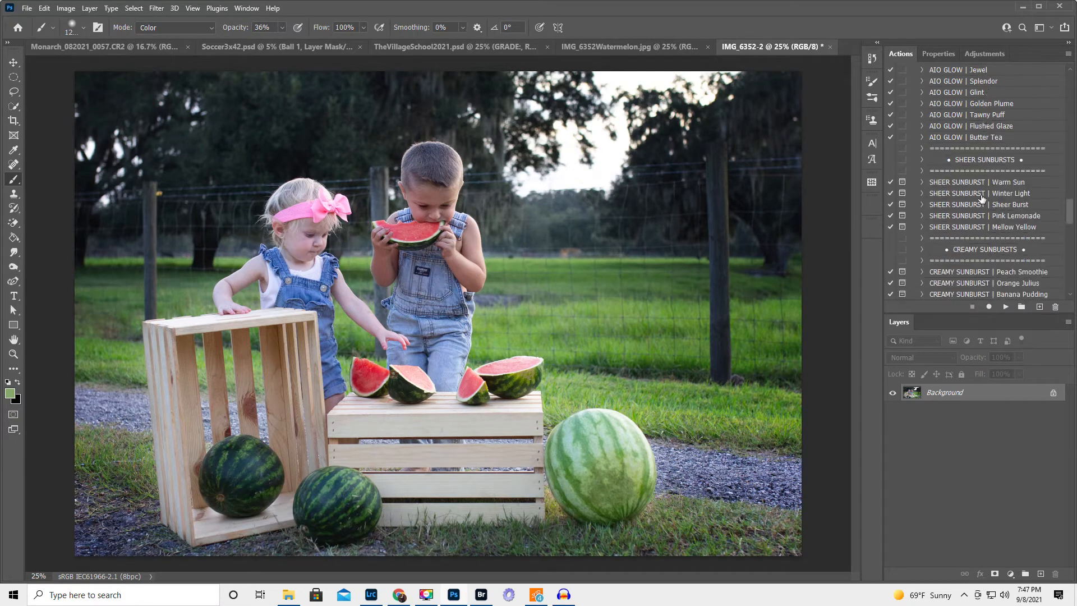
pyautogui.scroll(-7, 981, 198)
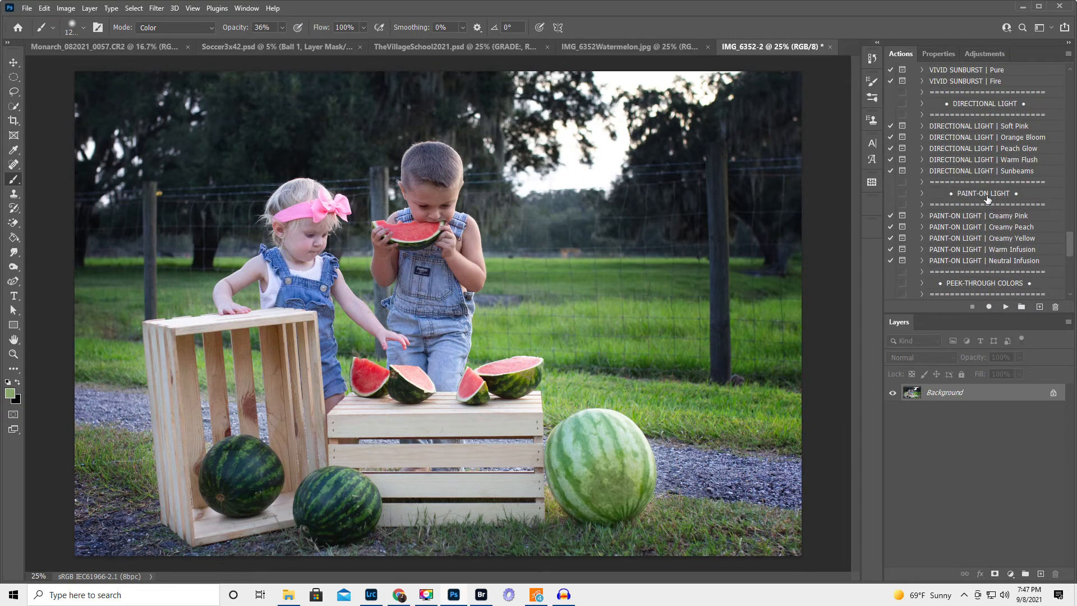
pyautogui.scroll(-10, 988, 197)
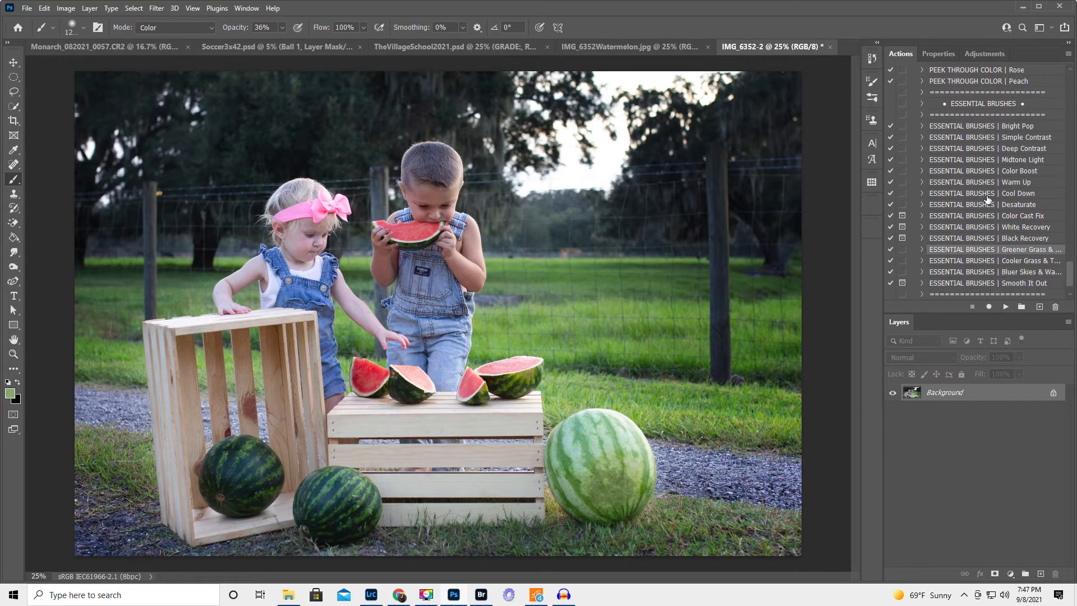
pyautogui.click(1016, 262)
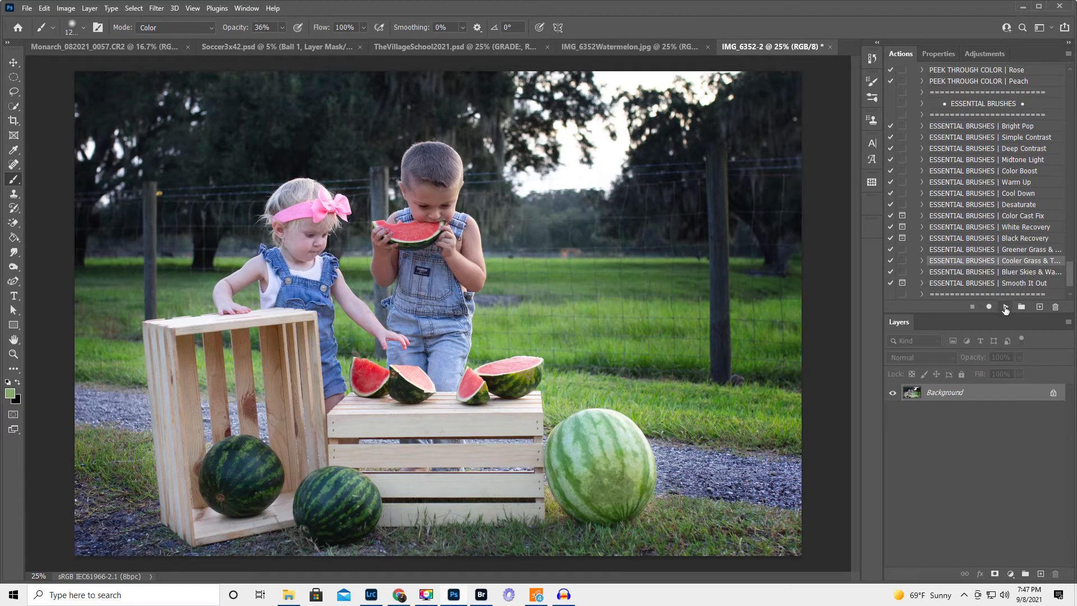
pyautogui.click(1005, 307)
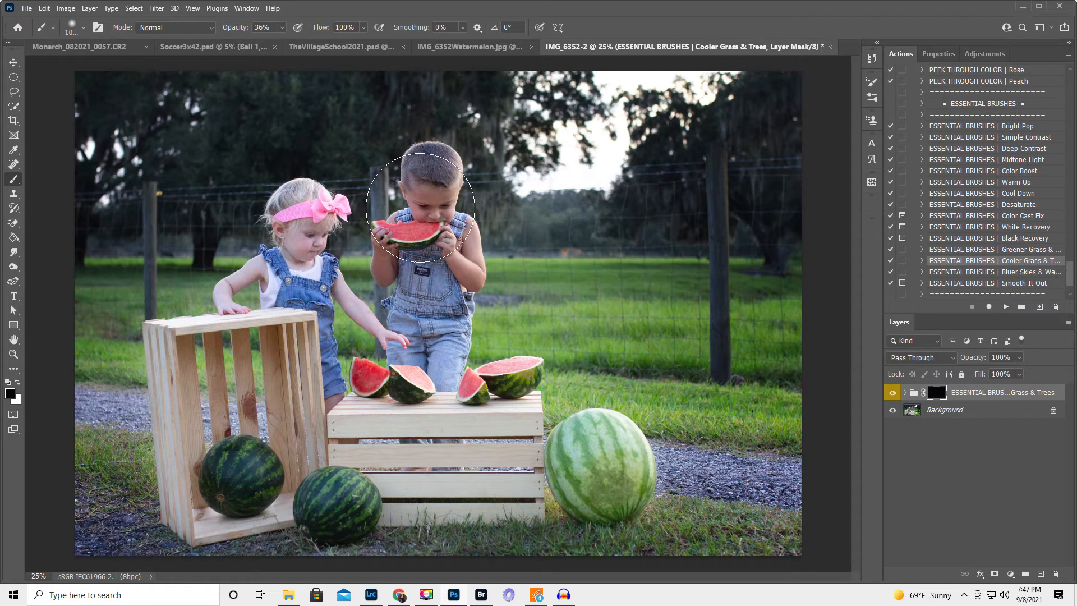
# Paint the cooler green into the grass between the boy and the photo's right edge, using white at 100% brush opacity
pyautogui.press('x')
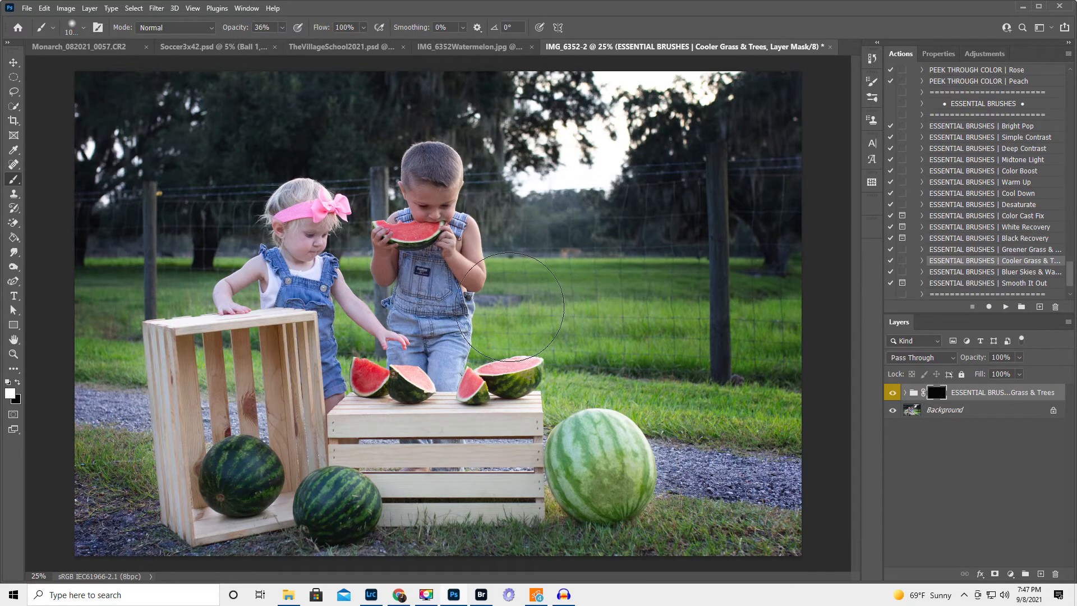
pyautogui.moveTo(533, 308); pyautogui.dragTo(769, 314)
pyautogui.moveTo(236, 29); pyautogui.dragTo(306, 38)
pyautogui.moveTo(562, 309)
pyautogui.mouseDown()
pyautogui.moveTo(690, 318)
pyautogui.moveTo(723, 364)
pyautogui.moveTo(612, 368)
pyautogui.moveTo(682, 365)
pyautogui.moveTo(782, 384)
pyautogui.moveTo(698, 361)
pyautogui.mouseUp()
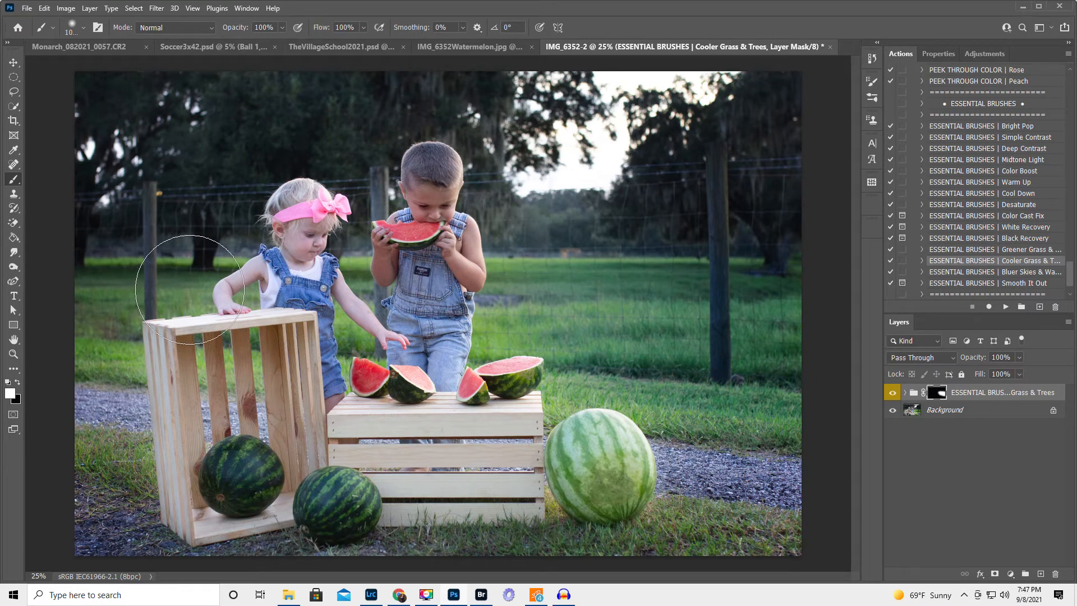
# Reduce the brush to 80 px in stages and paint the cooler green into the grass around the upright crate and between its slats
pyautogui.press('[')
pyautogui.press('[')
pyautogui.press('[')
pyautogui.press('[')
pyautogui.press('[')
pyautogui.press('[')
pyautogui.press('[')
pyautogui.press('[')
pyautogui.press('[')
pyautogui.press('[')
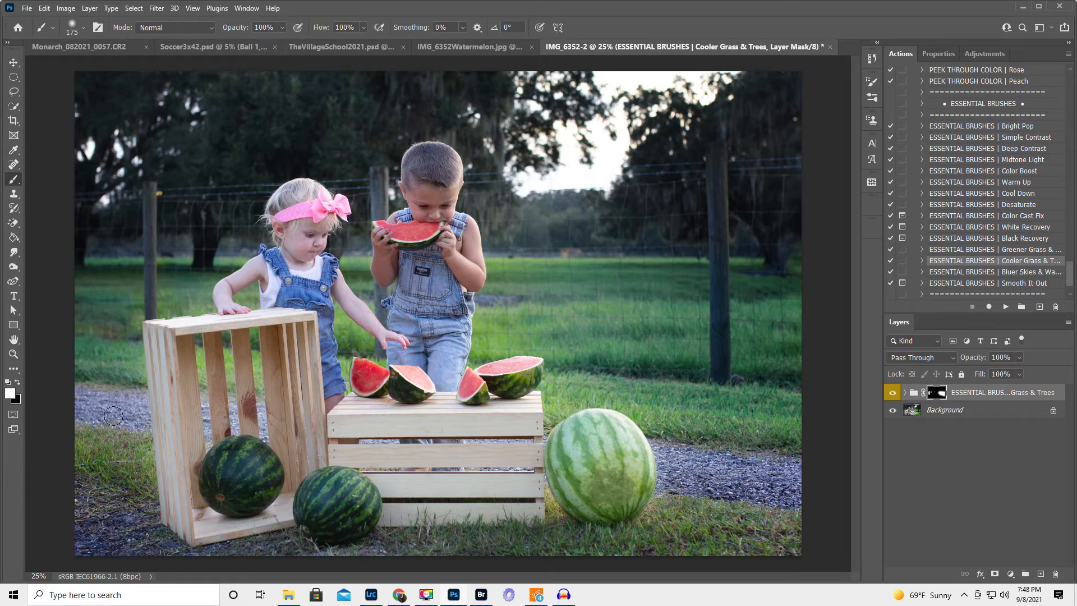
pyautogui.press('[')
pyautogui.press('[')
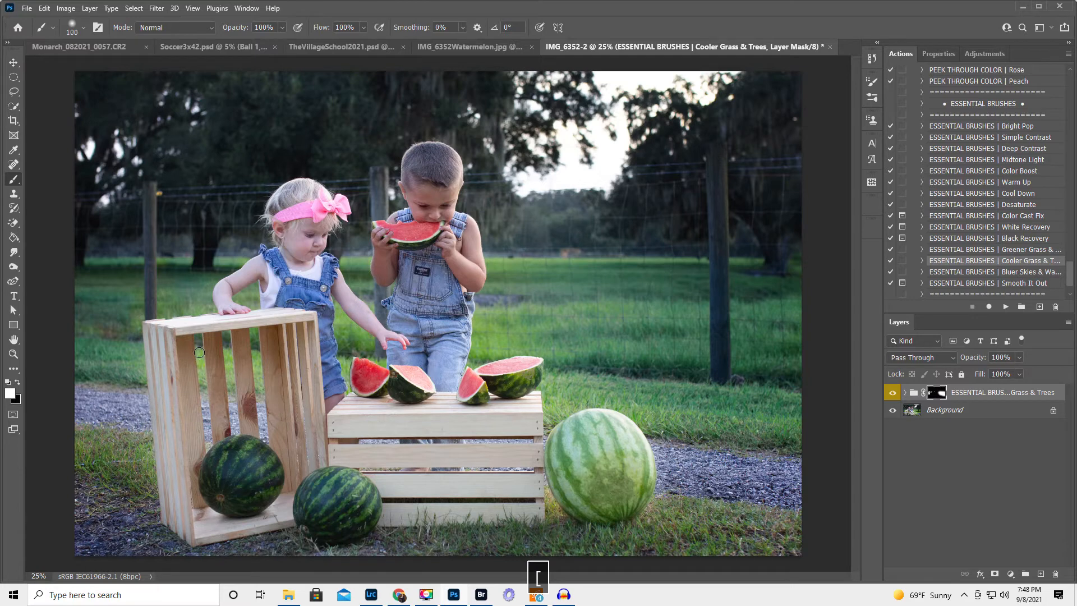
pyautogui.press('[')
pyautogui.press('[')
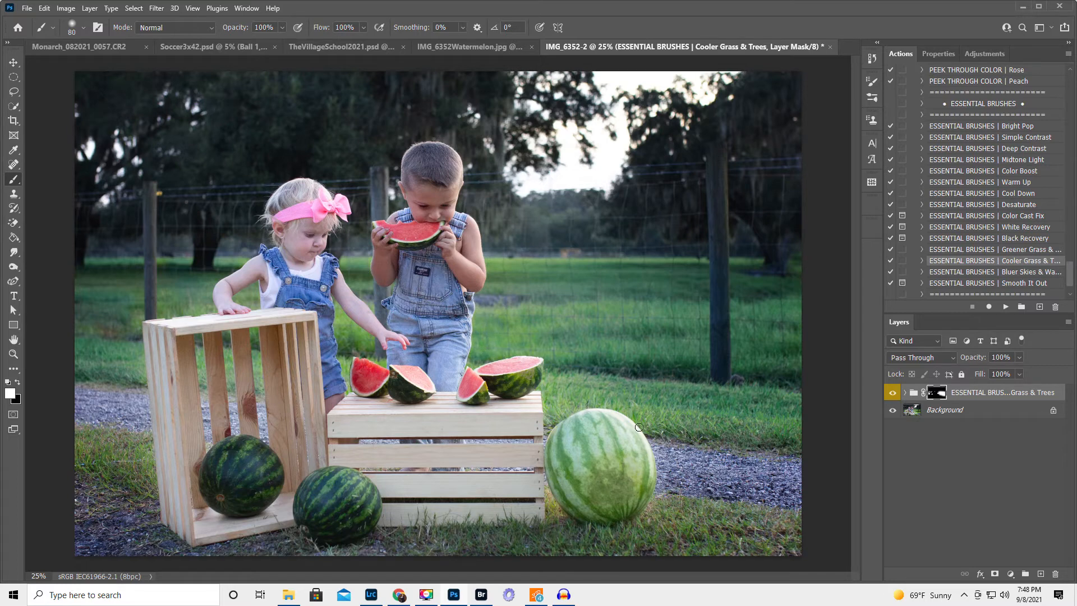
# Paint the cooler green over the foreground grass with a 300 px brush
pyautogui.press(']')
pyautogui.press(']')
pyautogui.press(']')
pyautogui.press(']')
pyautogui.press(']')
pyautogui.press(']')
pyautogui.press(']')
pyautogui.press(']')
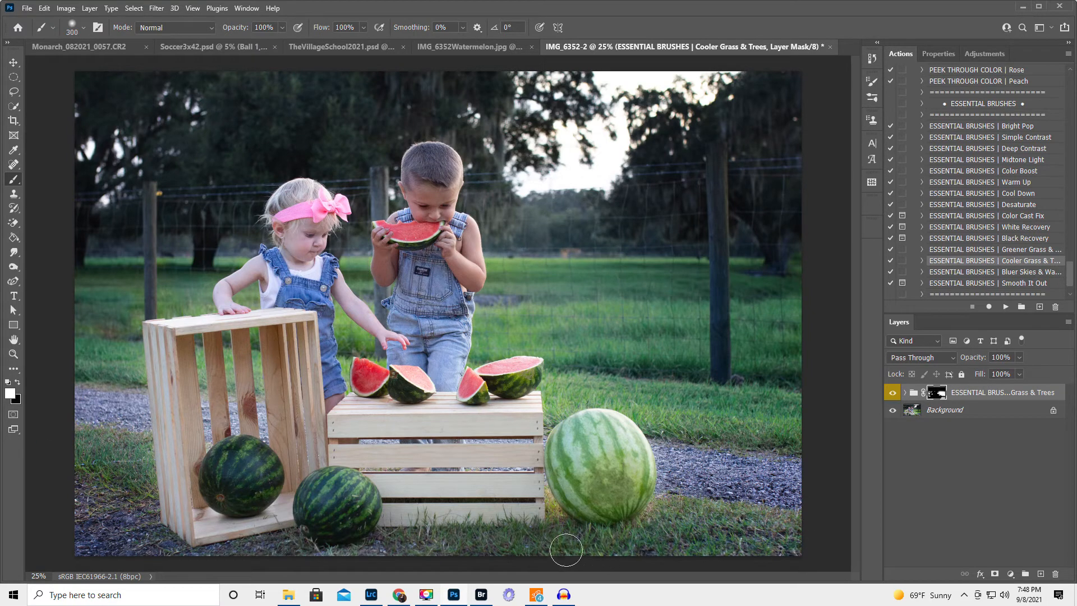
# Compare the photo with and without the Cooler Grass & Trees group
pyautogui.click(894, 394)
pyautogui.click(893, 394)
pyautogui.click(893, 394)
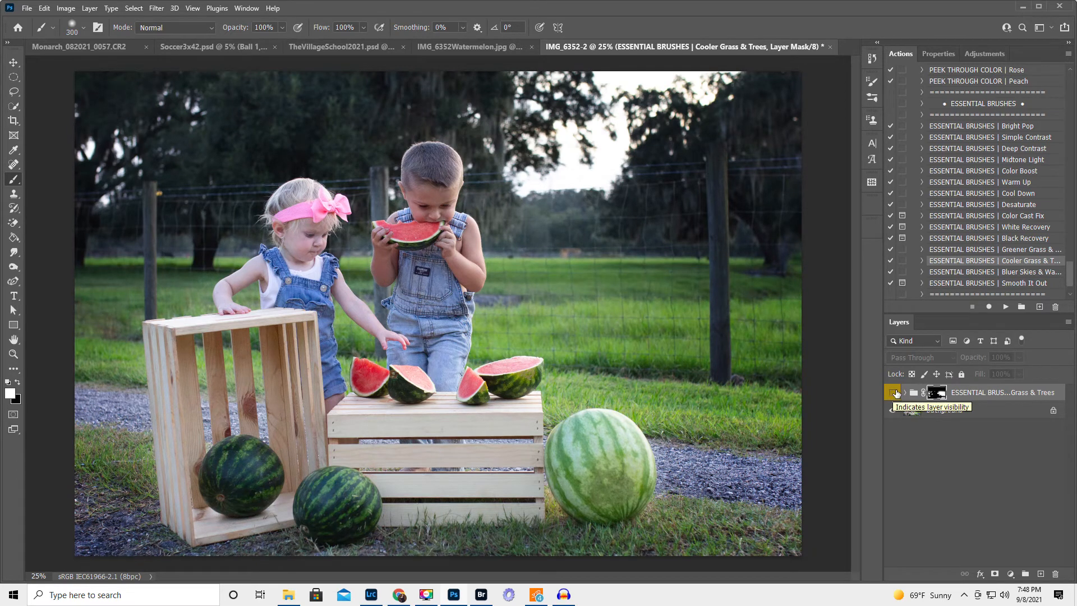
pyautogui.click(896, 395)
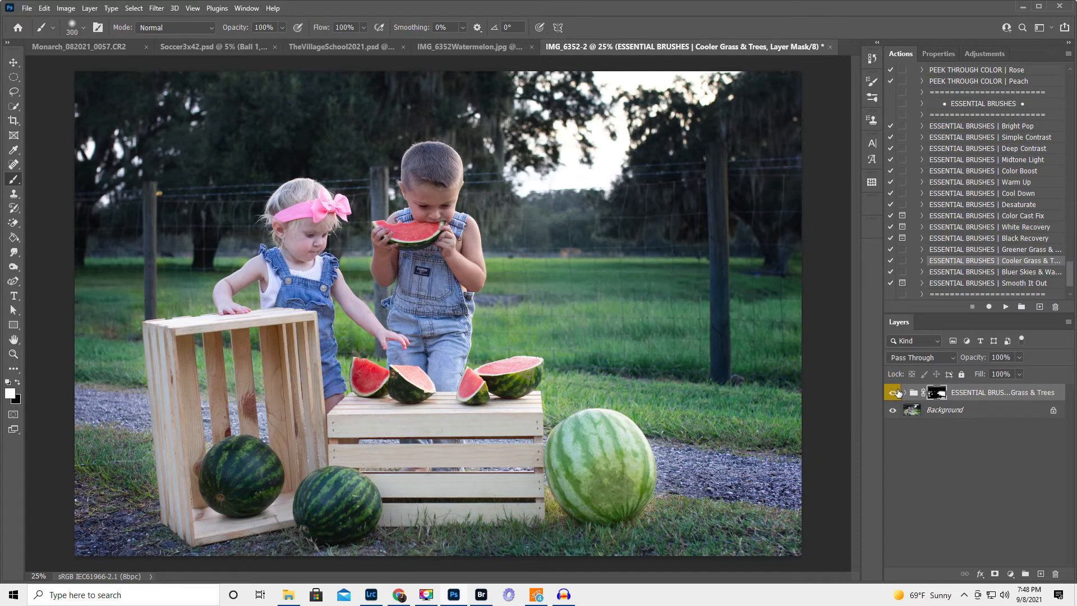
# Reduce the opacity of the Cooler Grass & Trees group, check it against the original, and flatten the image
pyautogui.moveTo(974, 360); pyautogui.dragTo(948, 369)
pyautogui.click(892, 393)
pyautogui.click(892, 394)
pyautogui.click(892, 393)
pyautogui.click(892, 394)
pyautogui.click(1069, 321)
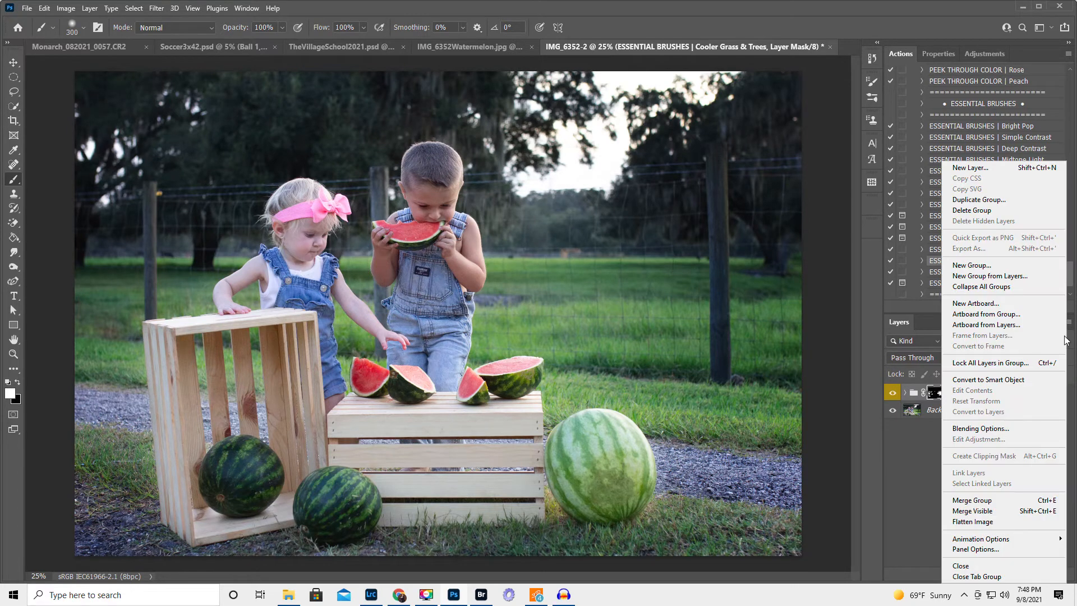
pyautogui.click(972, 521)
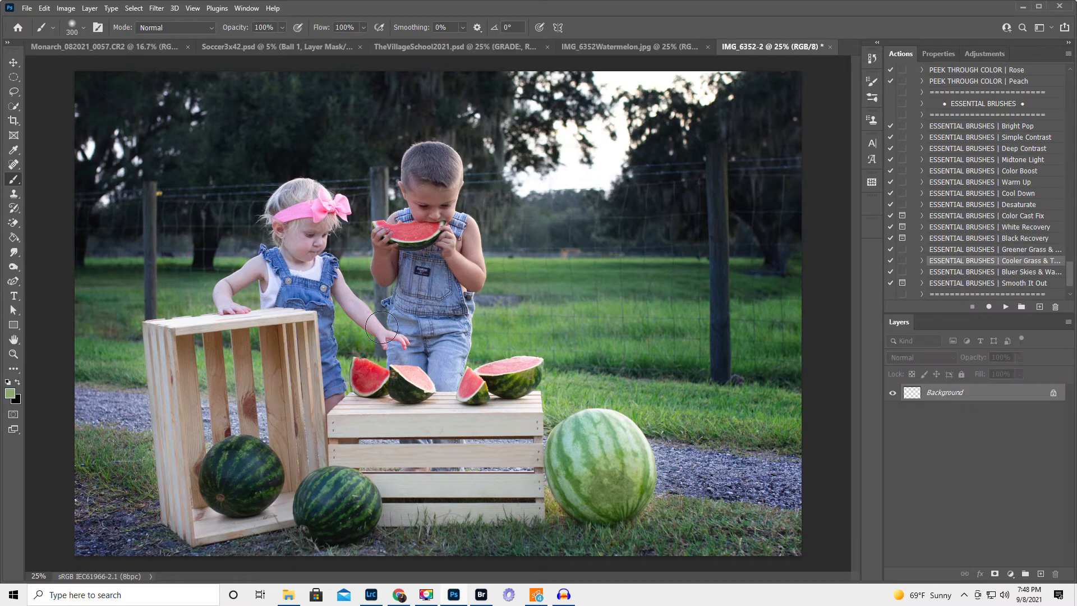
# Heal the dark mark across the girl's outstretched forearm with the Spot Healing Brush
pyautogui.click(13, 164)
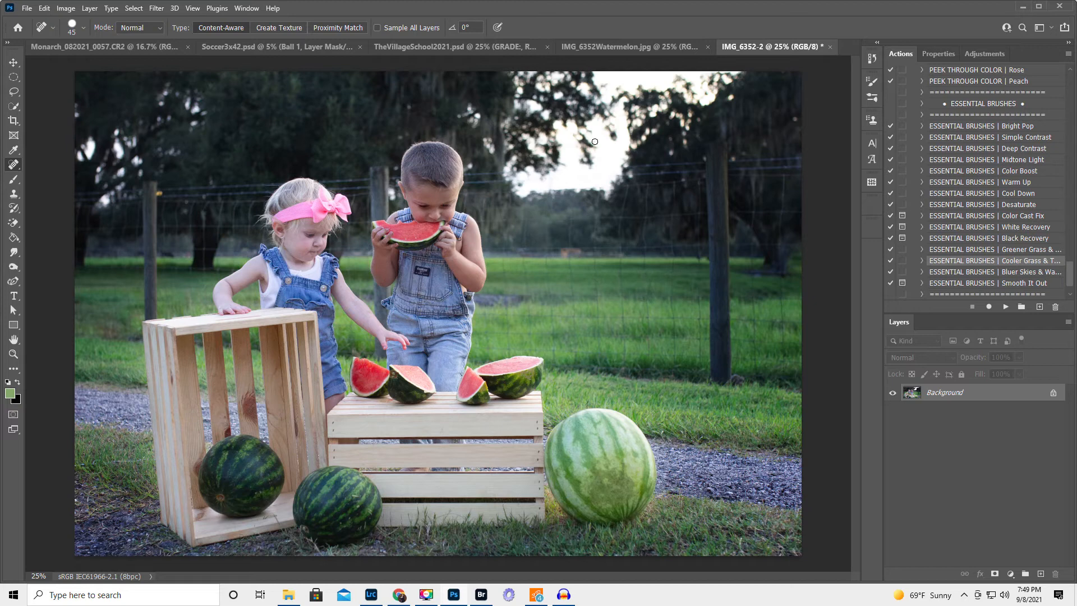
# Start placing an embedded file and open the Overlays folder on the Harddrive2020 drive
pyautogui.click(27, 8)
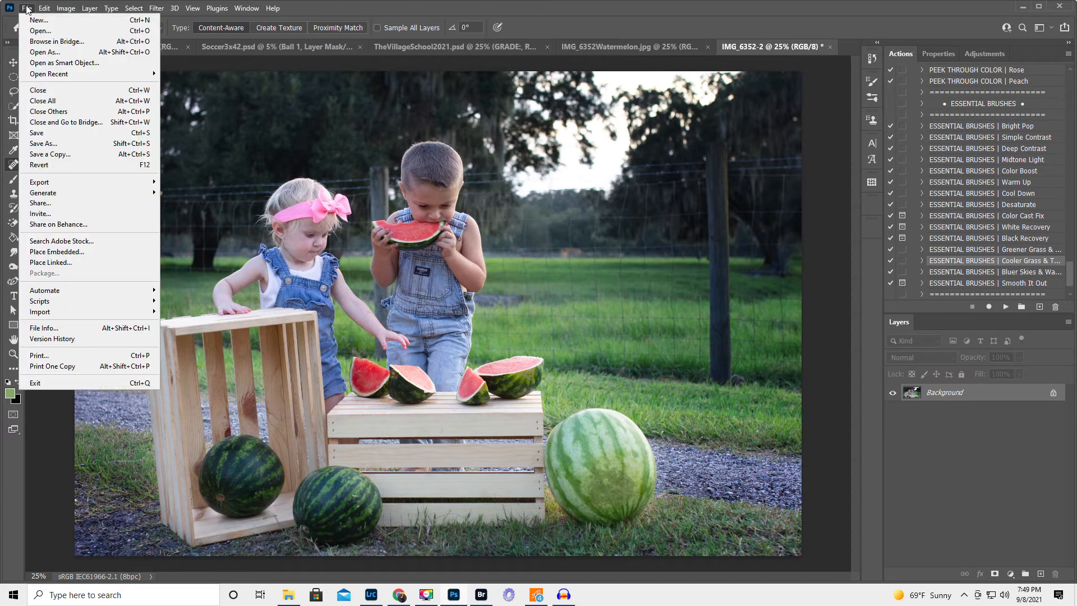
pyautogui.click(64, 251)
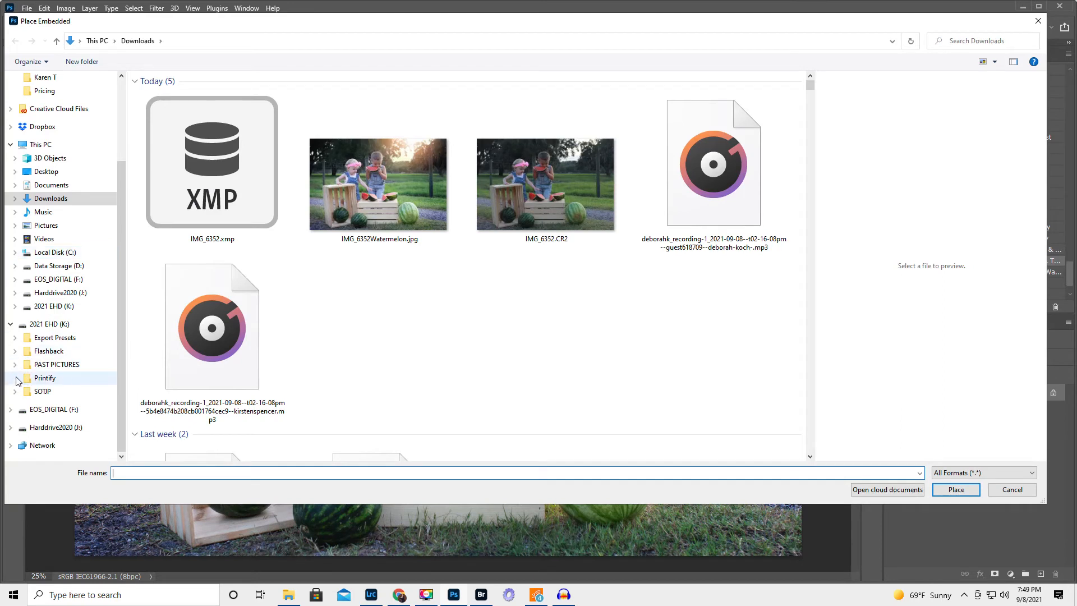
pyautogui.click(16, 292)
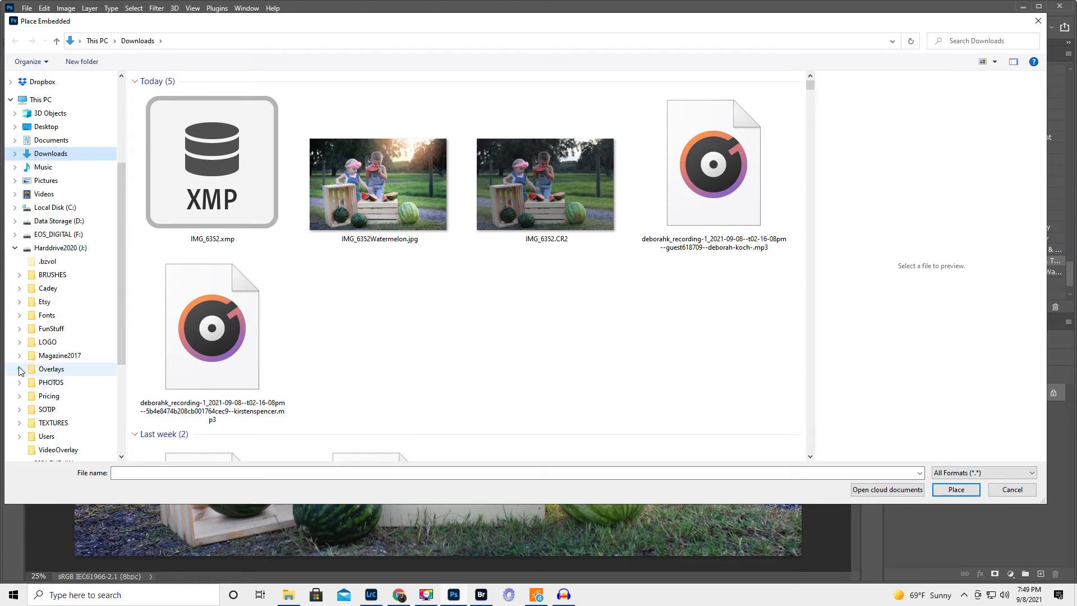
pyautogui.click(25, 385)
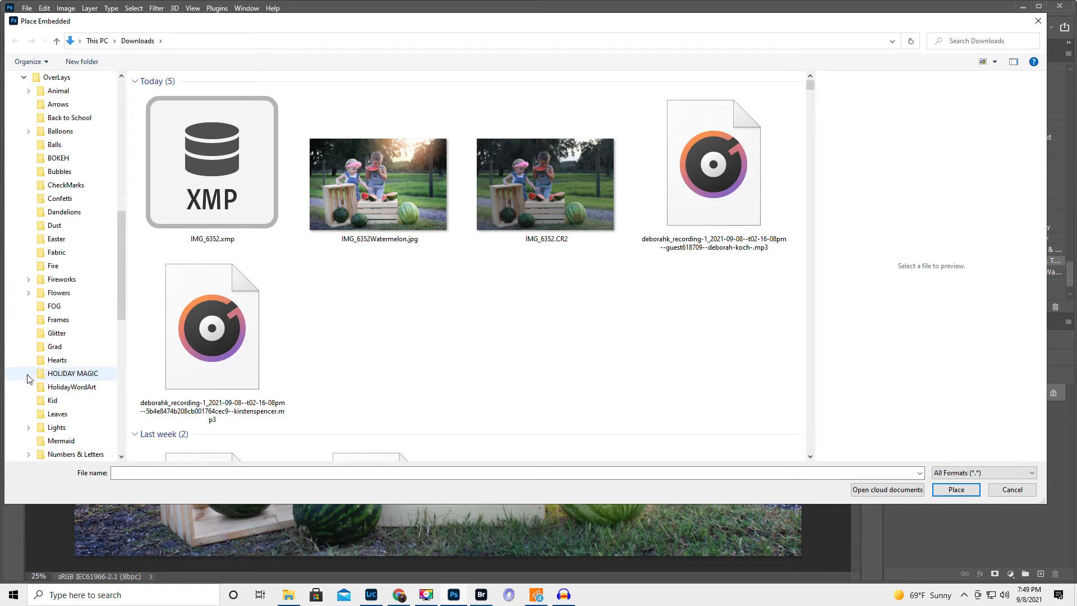
pyautogui.scroll(1, 84, 253)
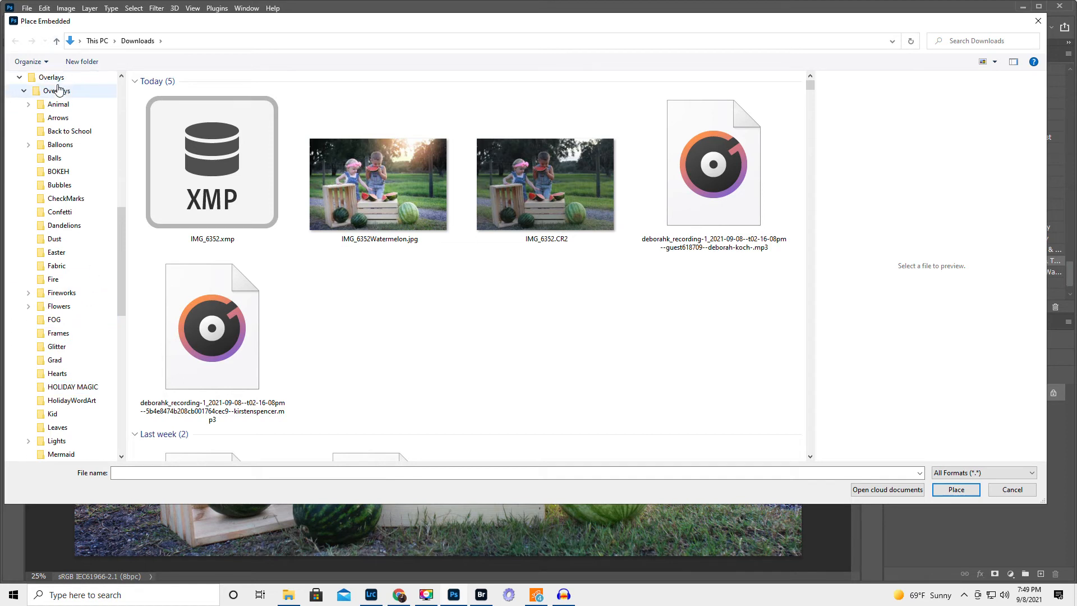
# Browse the Animal, Arrows, Back to School and Balloons overlay folders
pyautogui.click(62, 105)
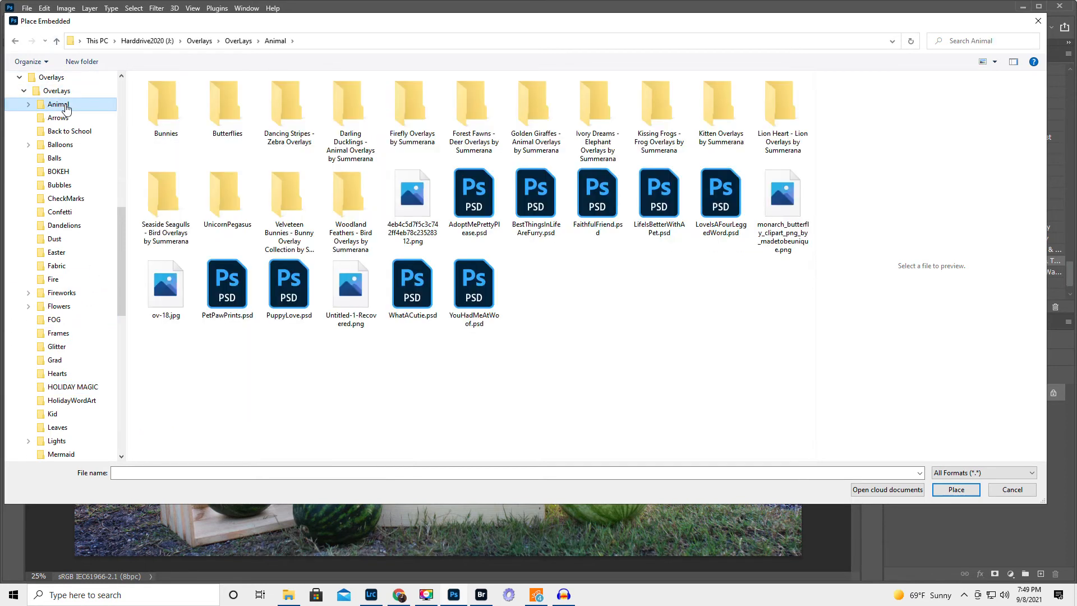
pyautogui.click(63, 120)
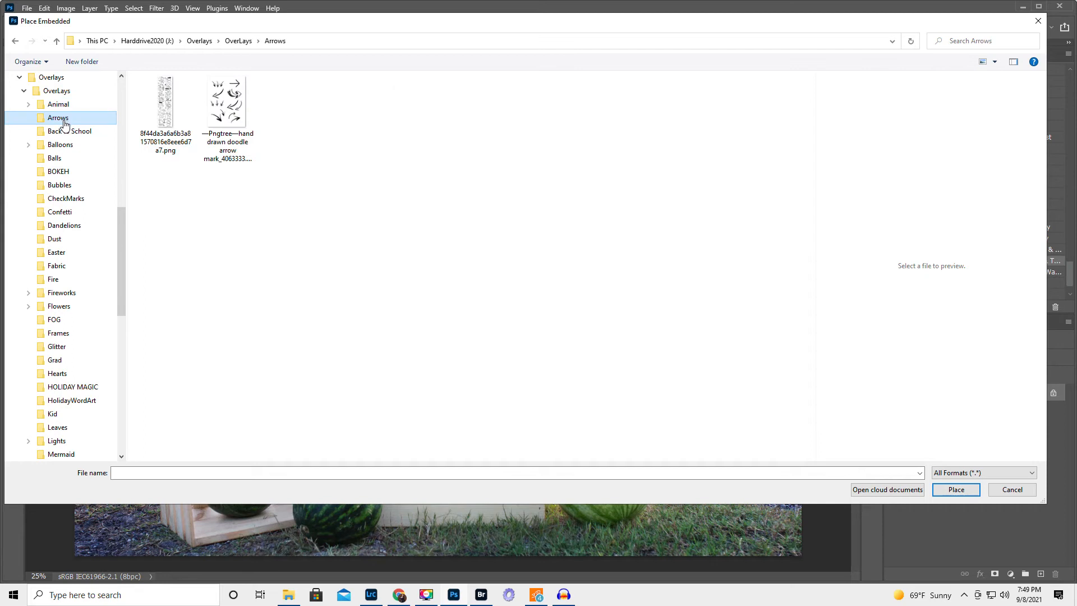
pyautogui.click(64, 133)
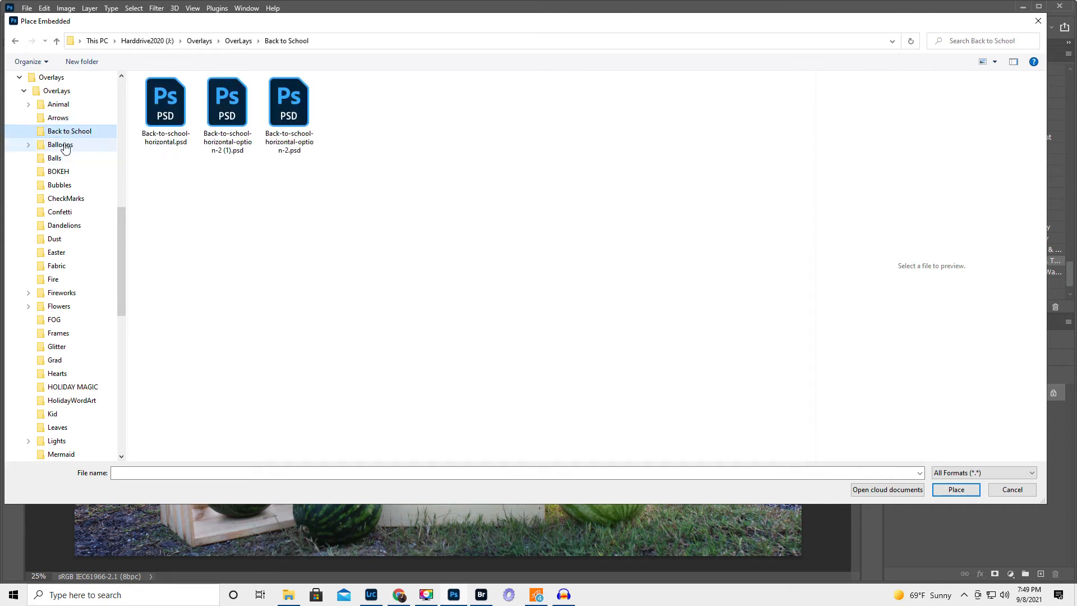
pyautogui.click(65, 147)
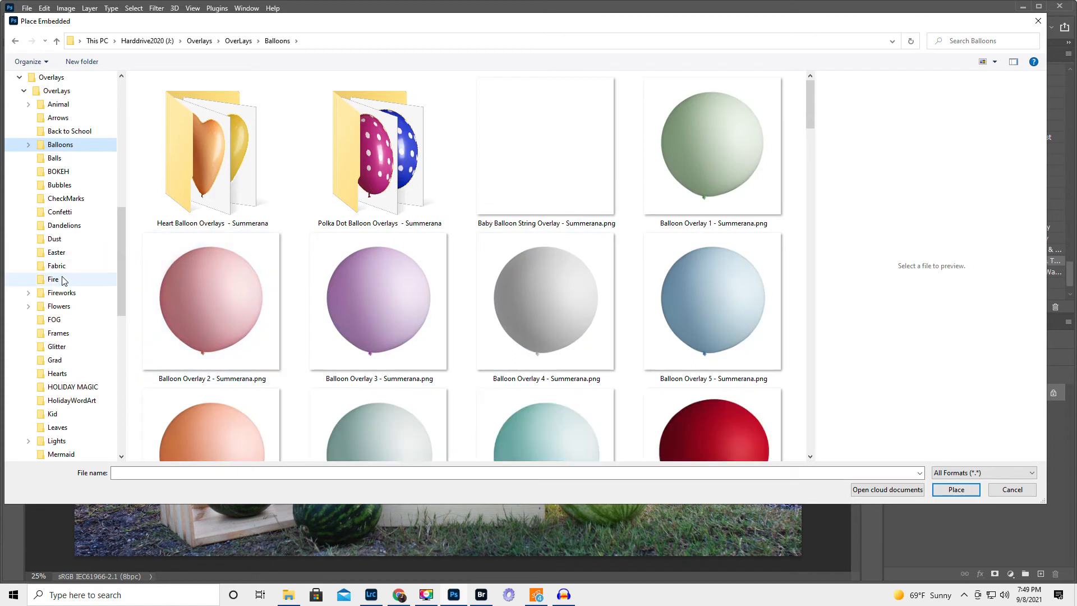
pyautogui.scroll(-2, 62, 281)
# Place the orange glow 10.jpg from the Florabella Light Overlays folder under Lights into the photo
pyautogui.click(28, 360)
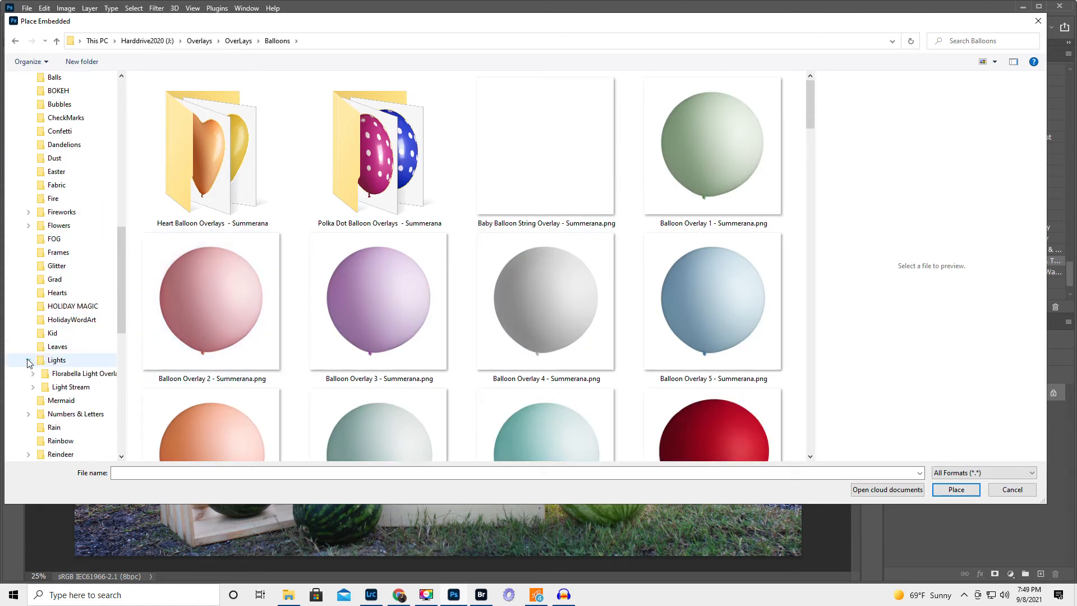
pyautogui.click(68, 375)
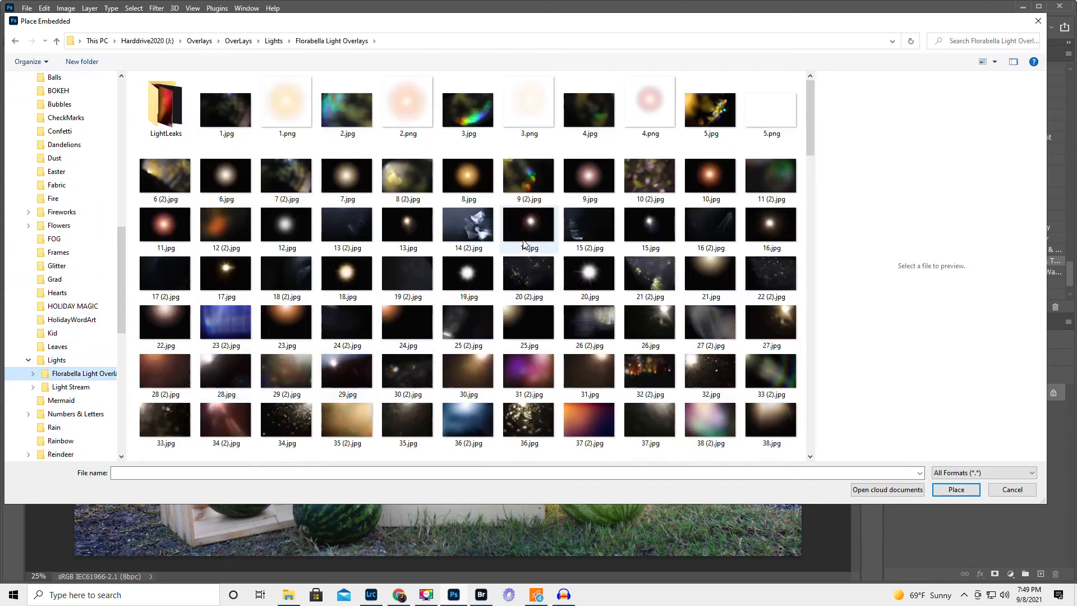
pyautogui.click(710, 172)
pyautogui.click(211, 221)
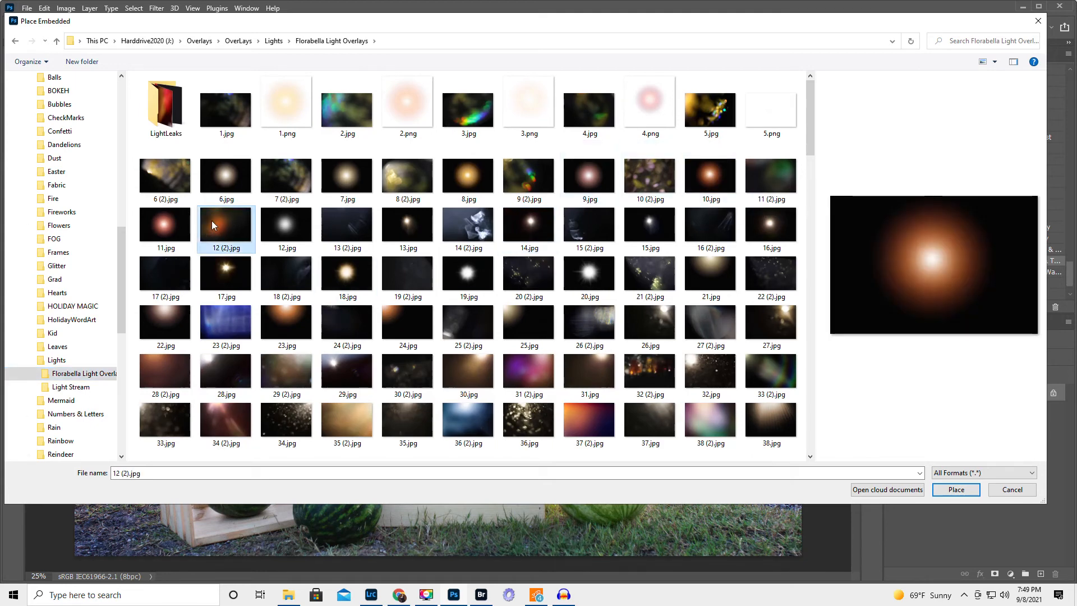
pyautogui.click(712, 174)
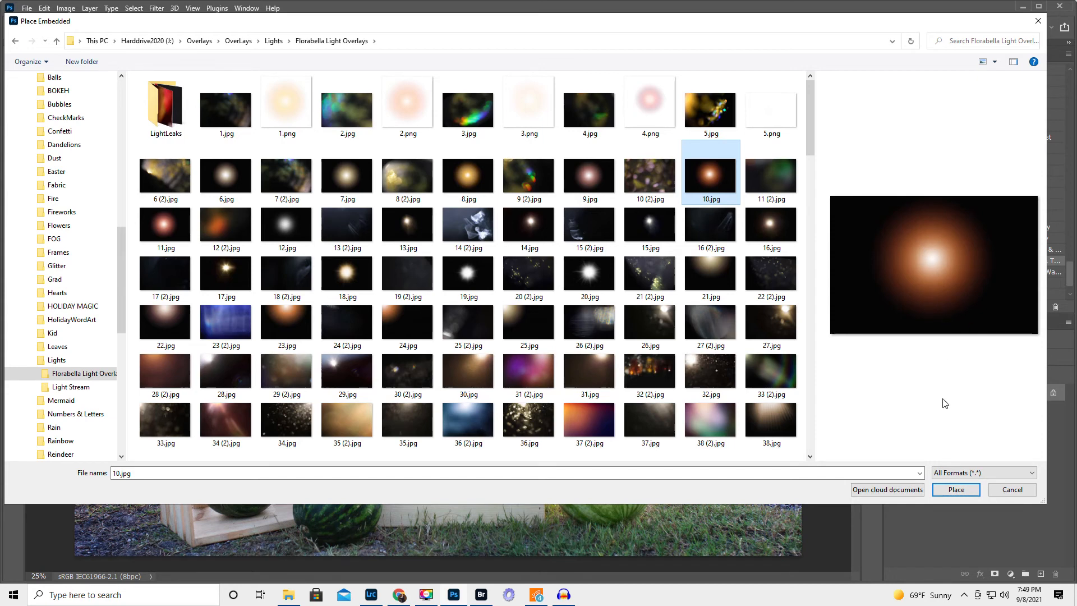
pyautogui.click(958, 490)
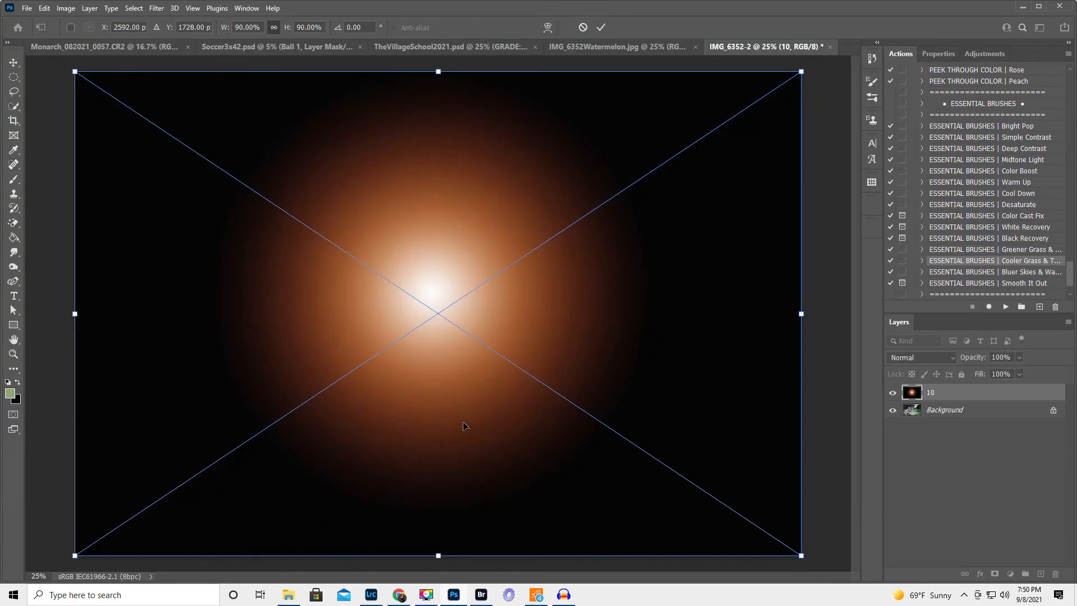
# Position the glow on the photo's upper edge over the bright sky gap and set its blend mode to Screen
pyautogui.moveTo(464, 428); pyautogui.dragTo(650, 188)
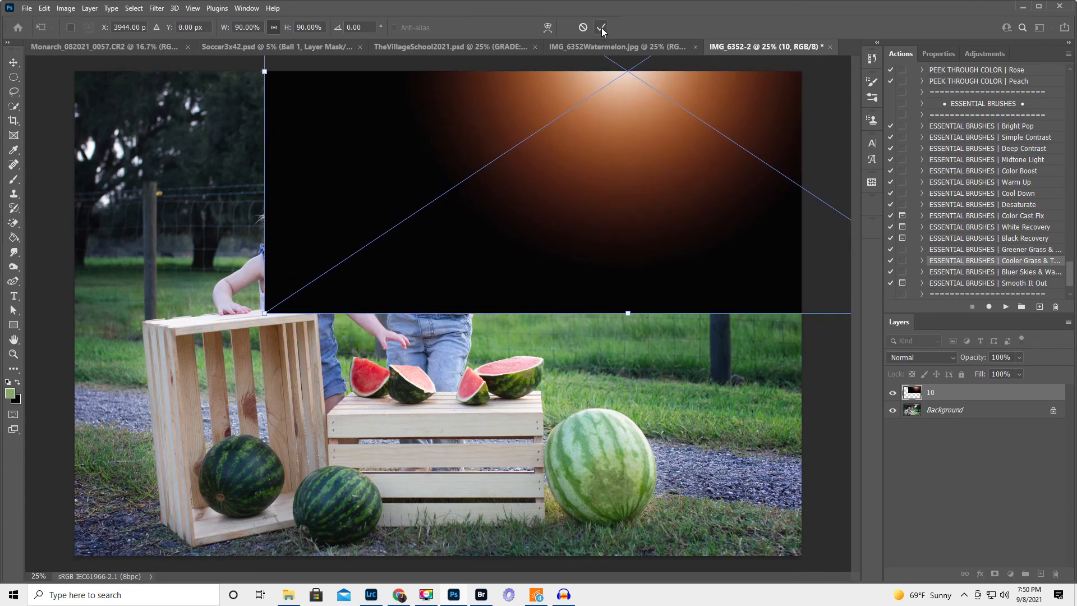
pyautogui.press('Return')
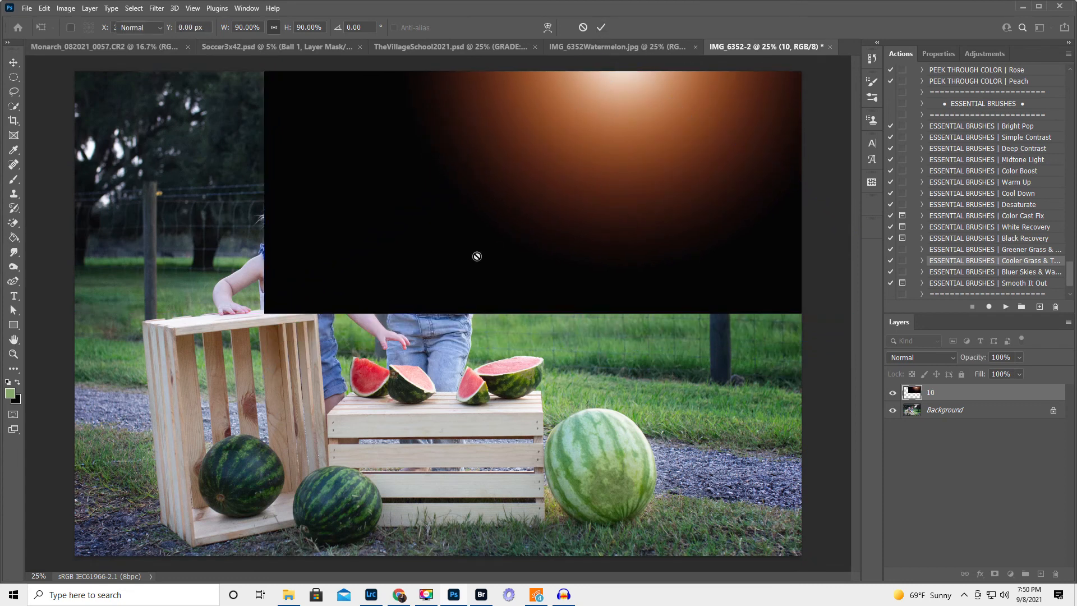
pyautogui.press('j')
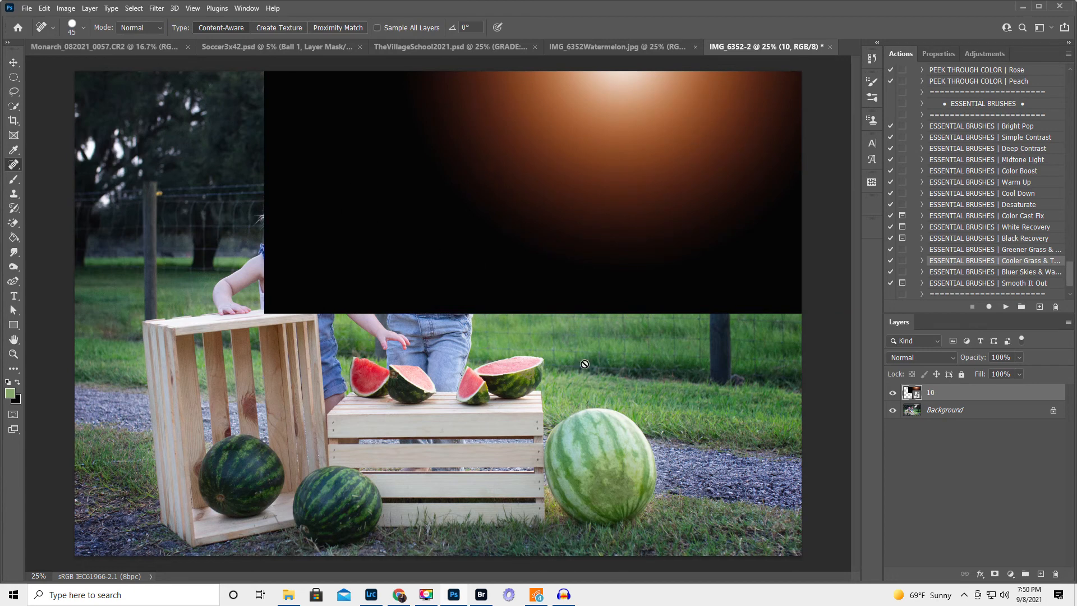
pyautogui.click(909, 356)
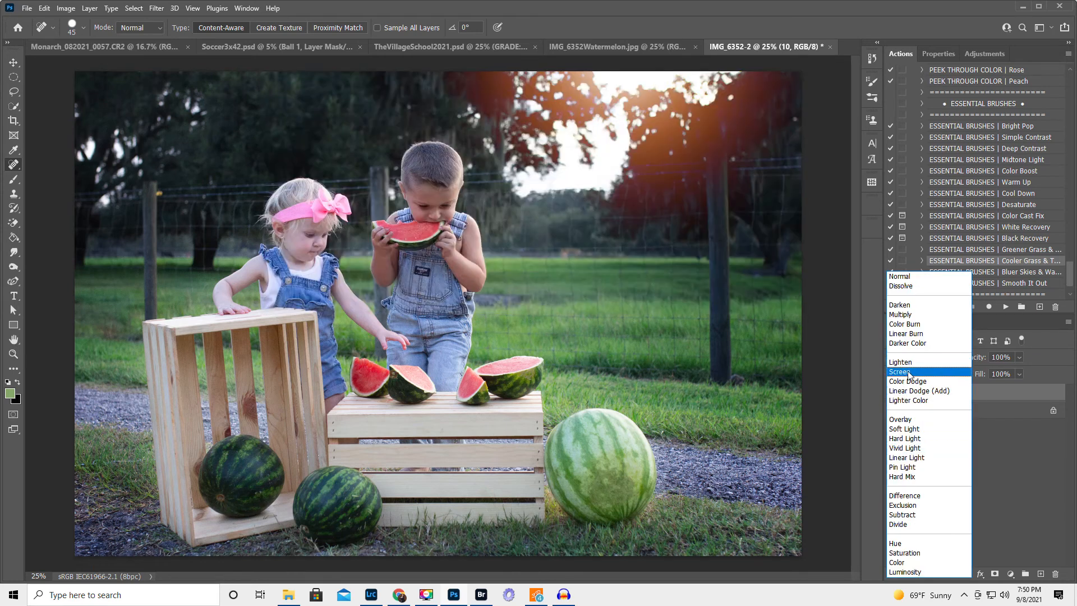
pyautogui.click(917, 372)
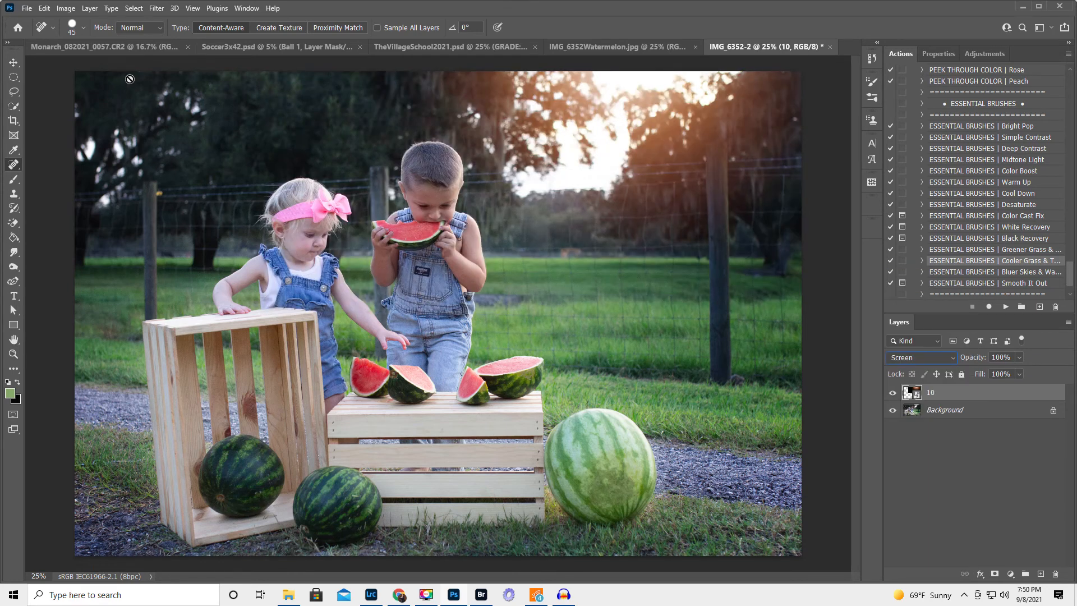
# Stretch the glow overlay to 101.94% width and reposition it over the sky gap between the trees
pyautogui.click(13, 63)
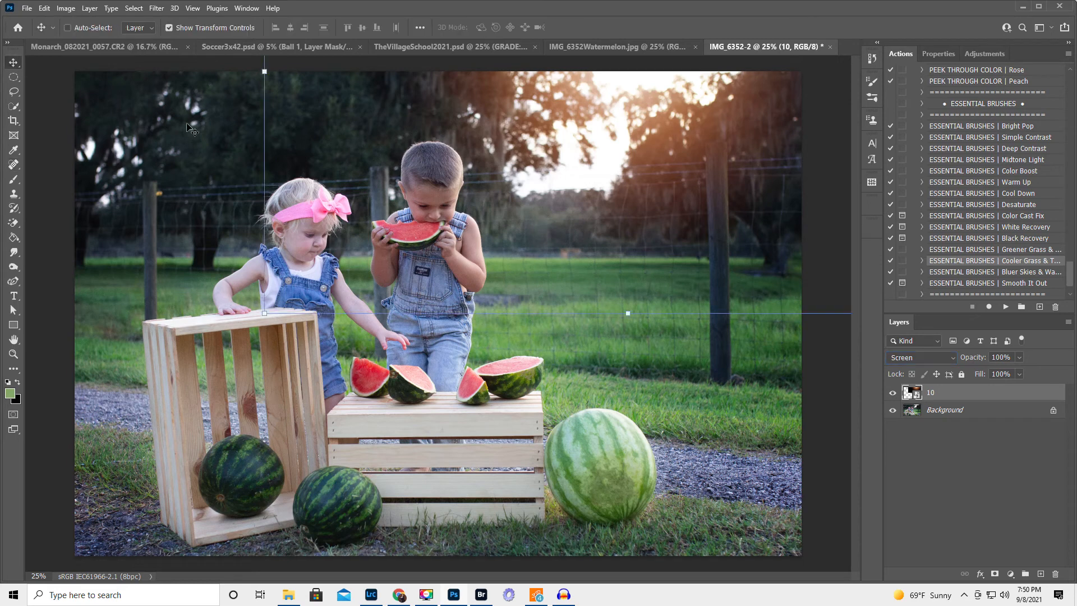
pyautogui.moveTo(642, 215)
pyautogui.mouseDown()
pyautogui.moveTo(702, 243)
pyautogui.moveTo(686, 244)
pyautogui.moveTo(692, 253)
pyautogui.moveTo(686, 229)
pyautogui.mouseUp()
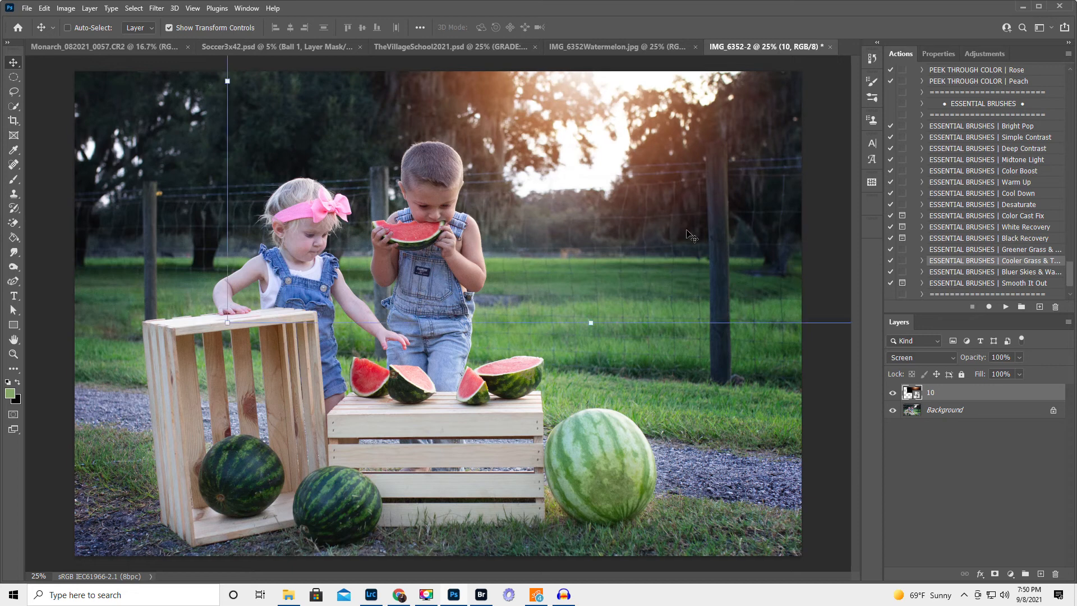
pyautogui.moveTo(227, 81); pyautogui.dragTo(133, 140)
pyautogui.moveTo(628, 222); pyautogui.dragTo(699, 208)
pyautogui.click(601, 27)
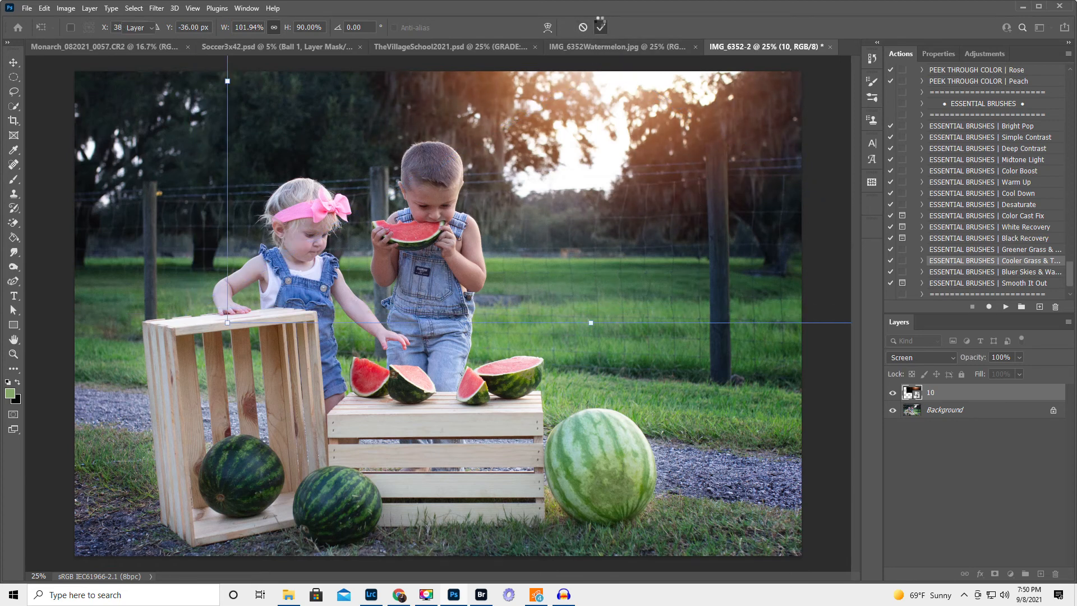
# Compare the photo with and without the glow overlay
pyautogui.click(972, 411)
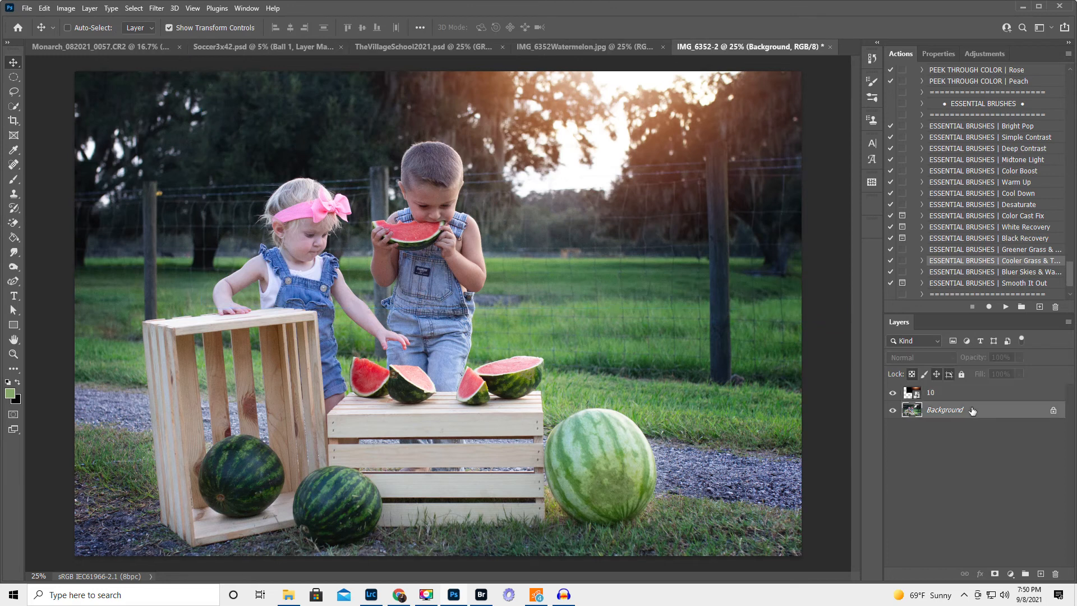
pyautogui.click(893, 395)
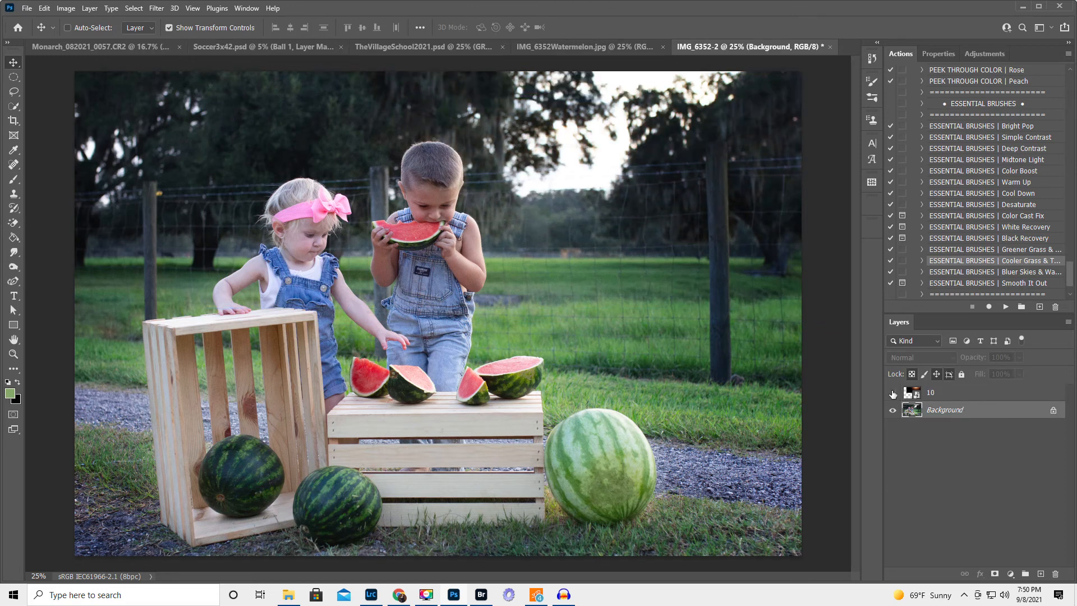
pyautogui.click(892, 395)
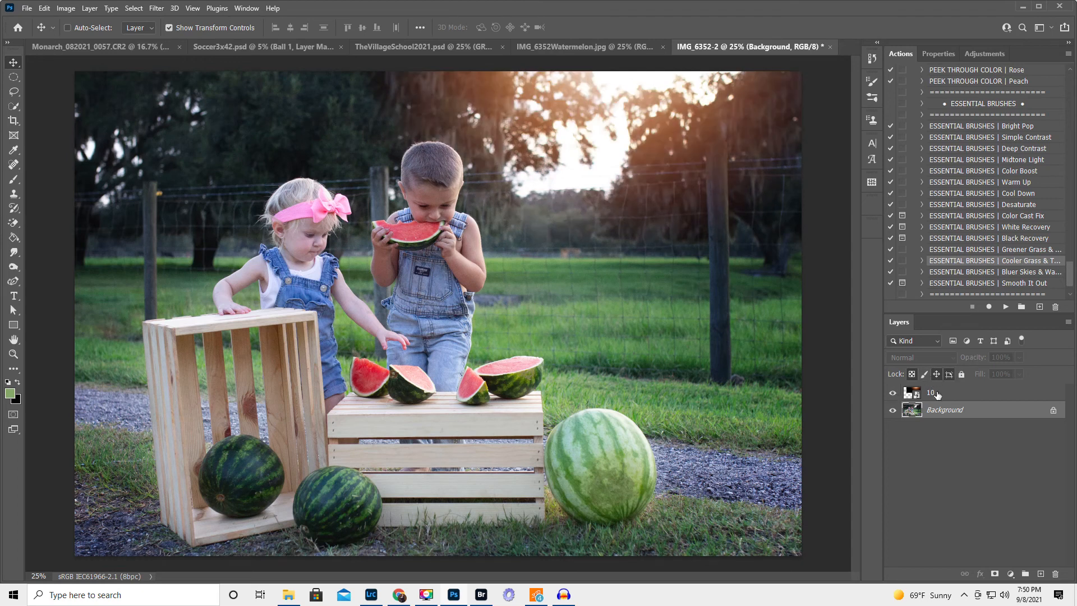
# Set the glow overlay's opacity to 85% and flatten the image
pyautogui.click(973, 389)
pyautogui.moveTo(981, 360); pyautogui.dragTo(967, 361)
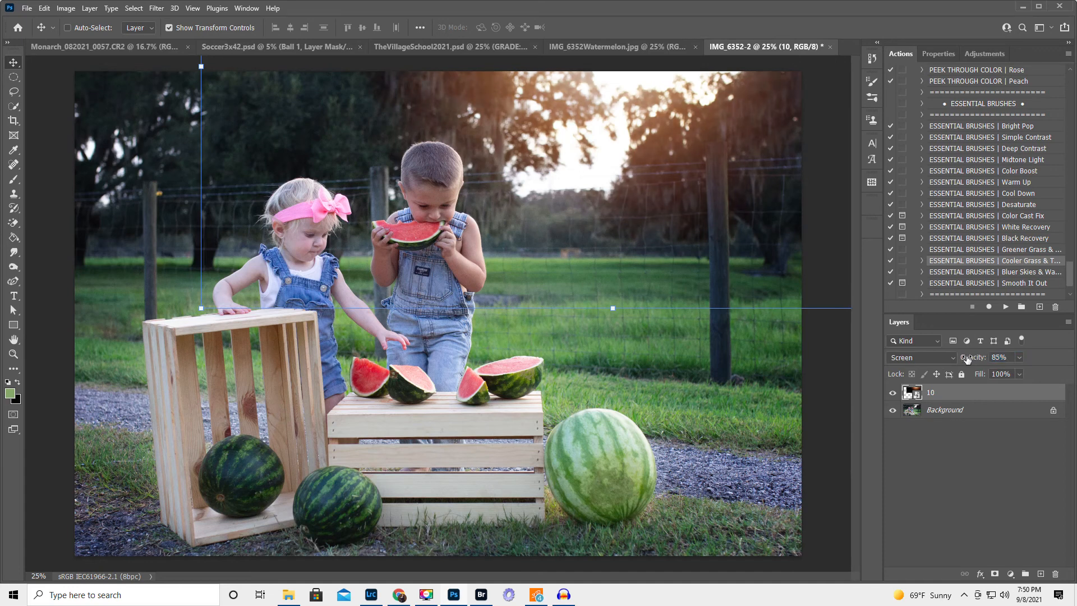
pyautogui.click(1069, 323)
pyautogui.click(981, 523)
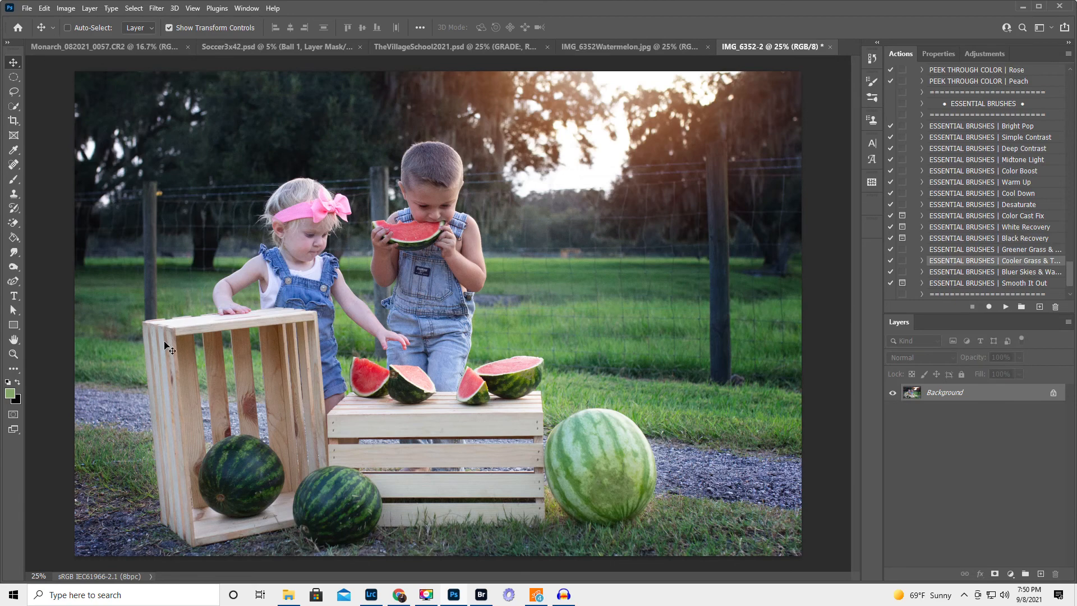
# Examine the children's faces, skin and the melon slice up close for grain
pyautogui.click(14, 354)
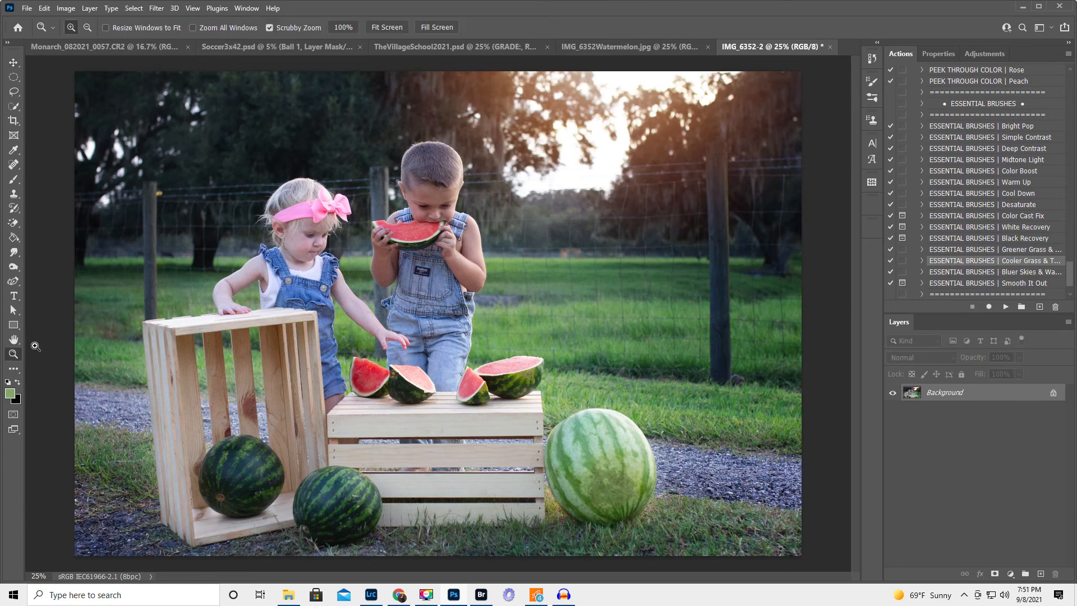
pyautogui.click(324, 236)
pyautogui.click(324, 236)
pyautogui.click(324, 236)
pyautogui.click(324, 236)
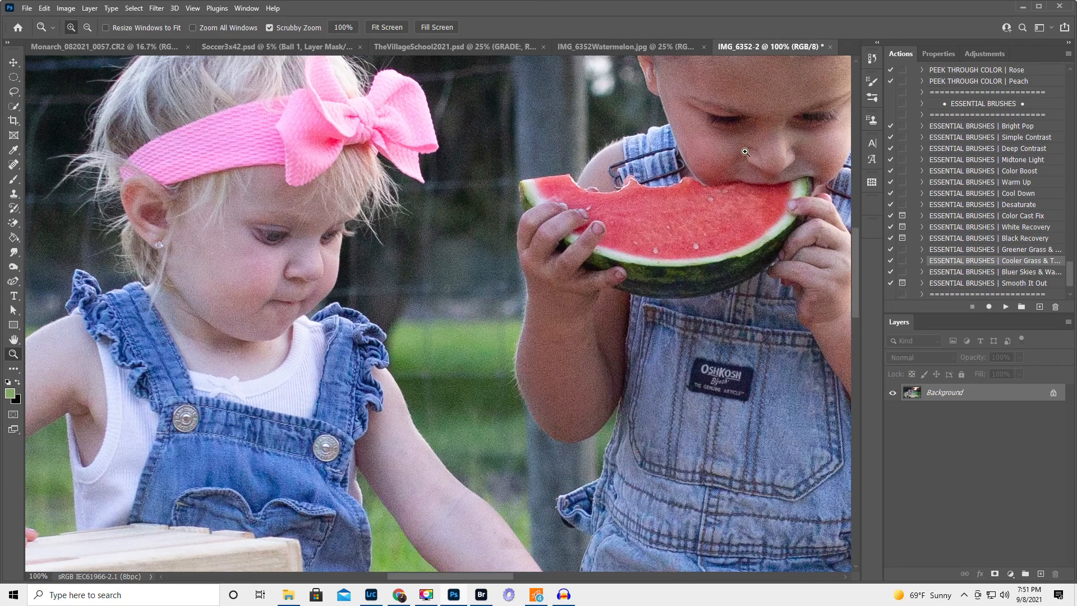
pyautogui.click(746, 151)
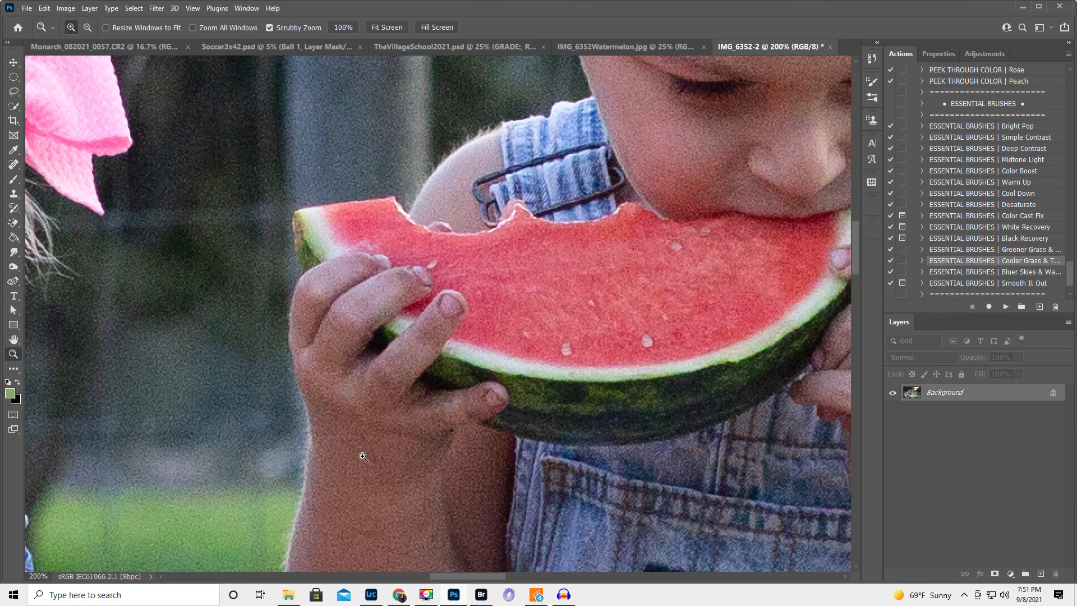
pyautogui.keyDown('alt'); pyautogui.click(428, 415); pyautogui.keyUp('alt')
pyautogui.keyDown('alt'); pyautogui.click(430, 412); pyautogui.keyUp('alt')
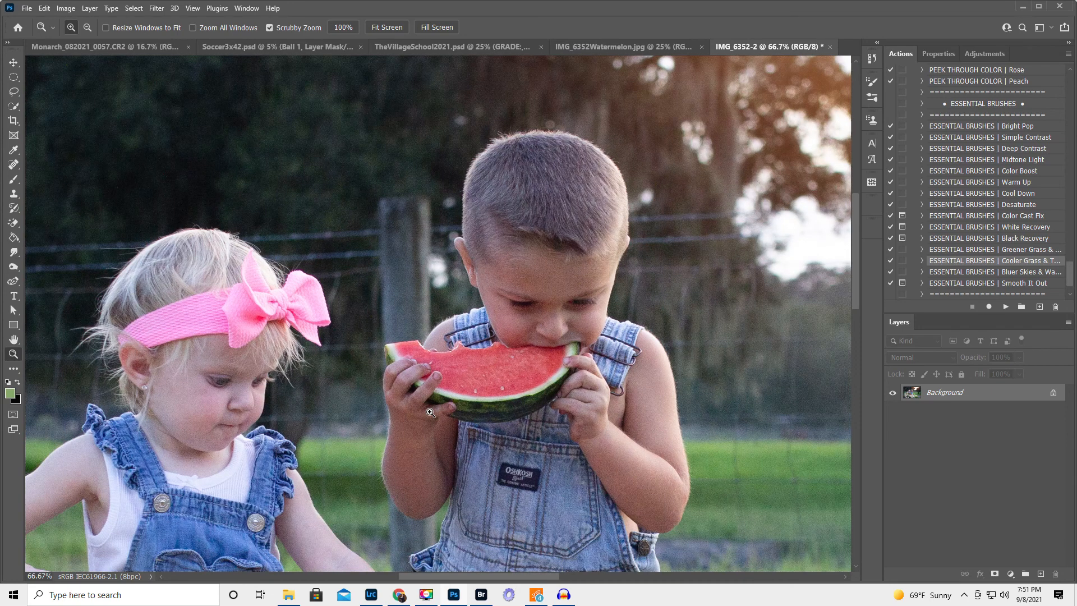
pyautogui.scroll(1, 430, 413)
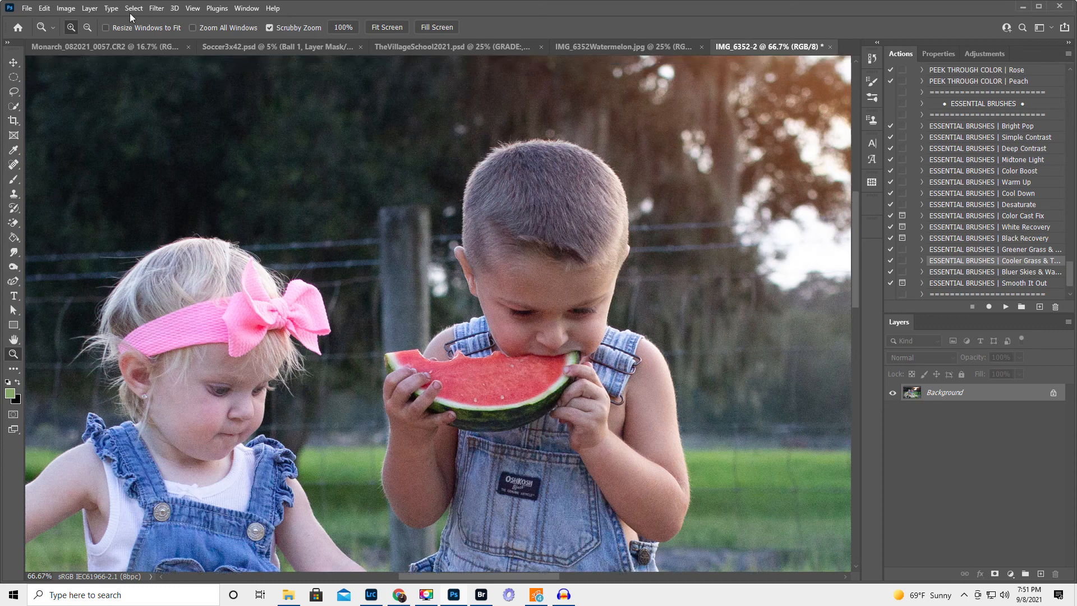
# Reduce the photo's noise with Imagenomic Noiseware using the Portrait preset, previewing the boy's face and melon slice before applying
pyautogui.click(157, 8)
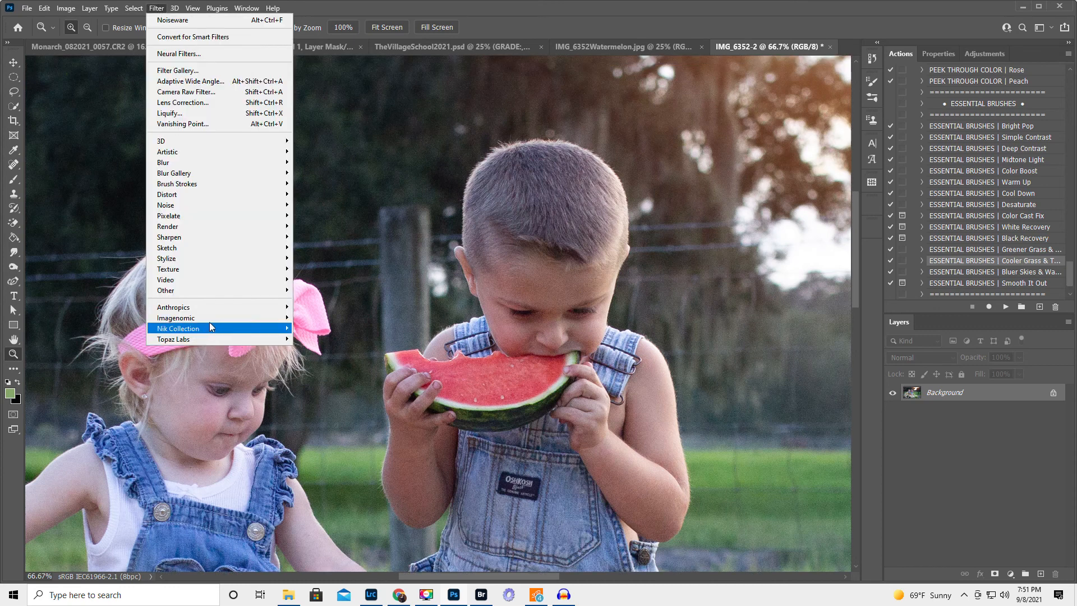
pyautogui.moveTo(215, 319)
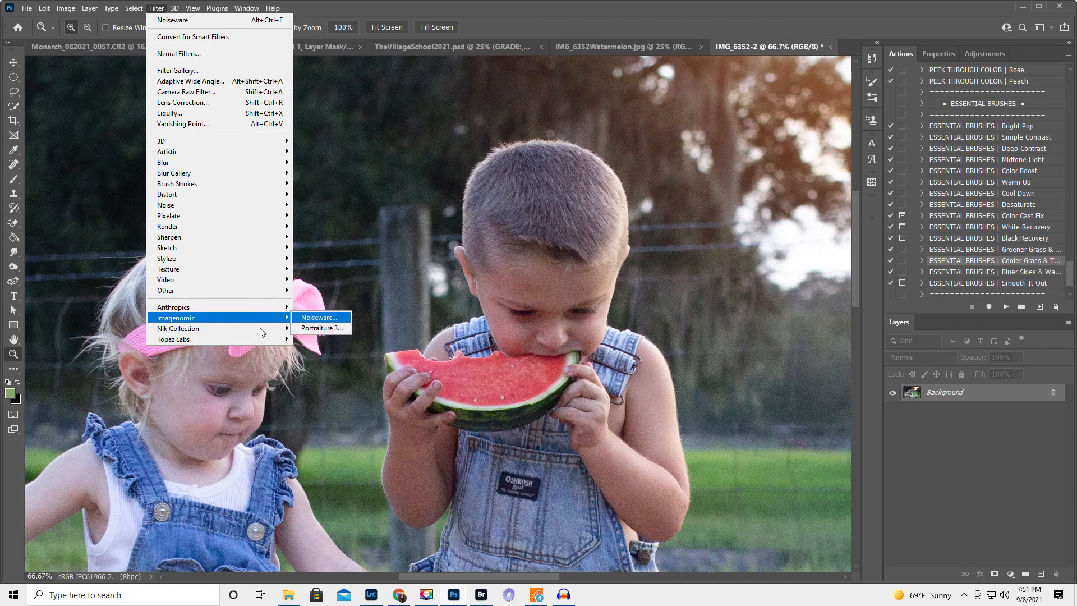
pyautogui.moveTo(196, 339)
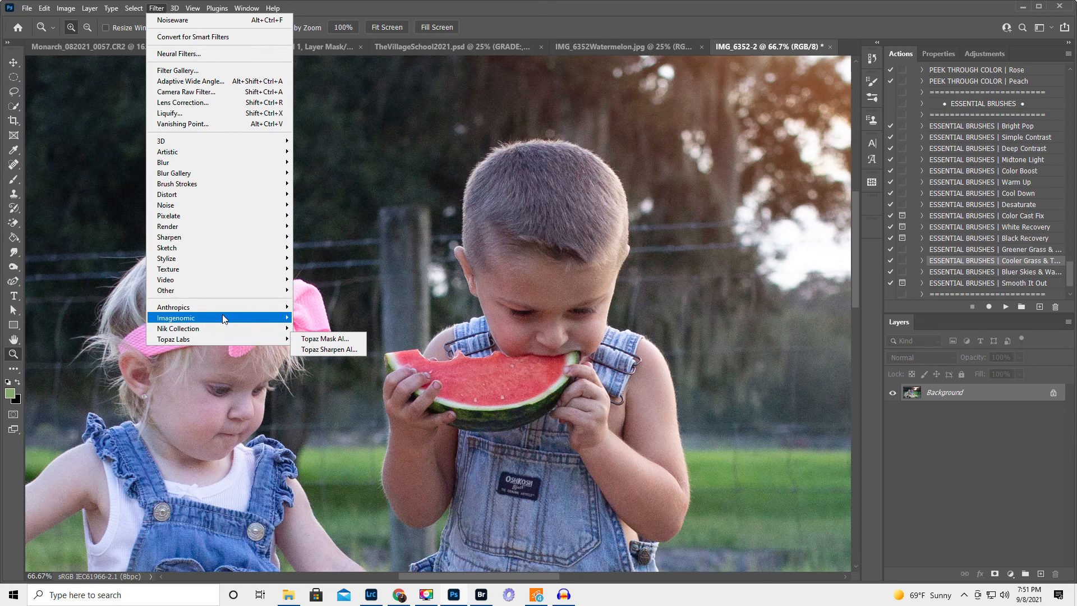
pyautogui.click(315, 318)
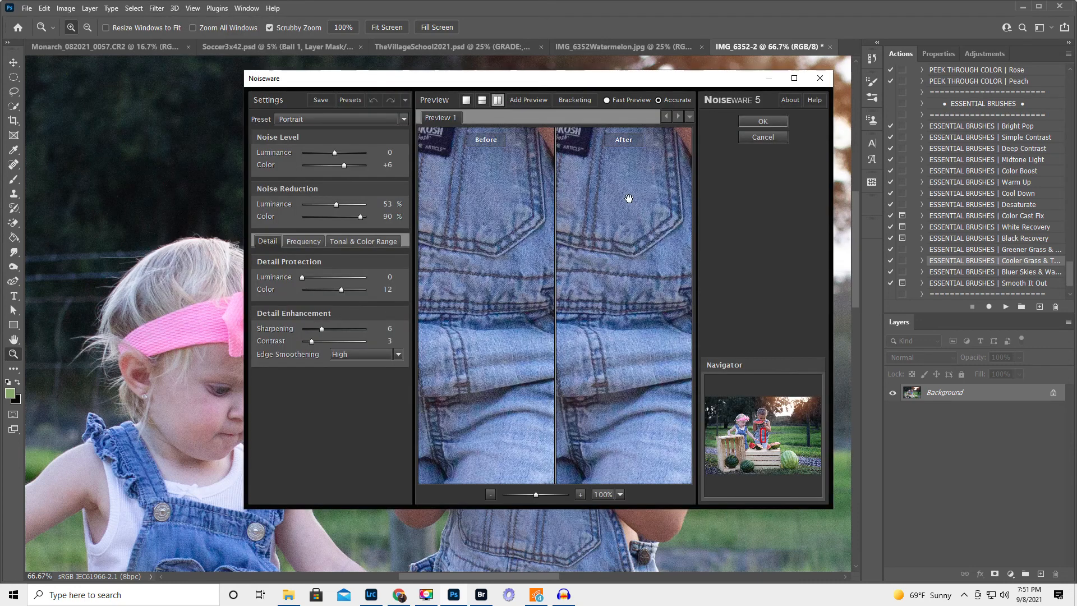
pyautogui.moveTo(630, 192); pyautogui.dragTo(644, 350)
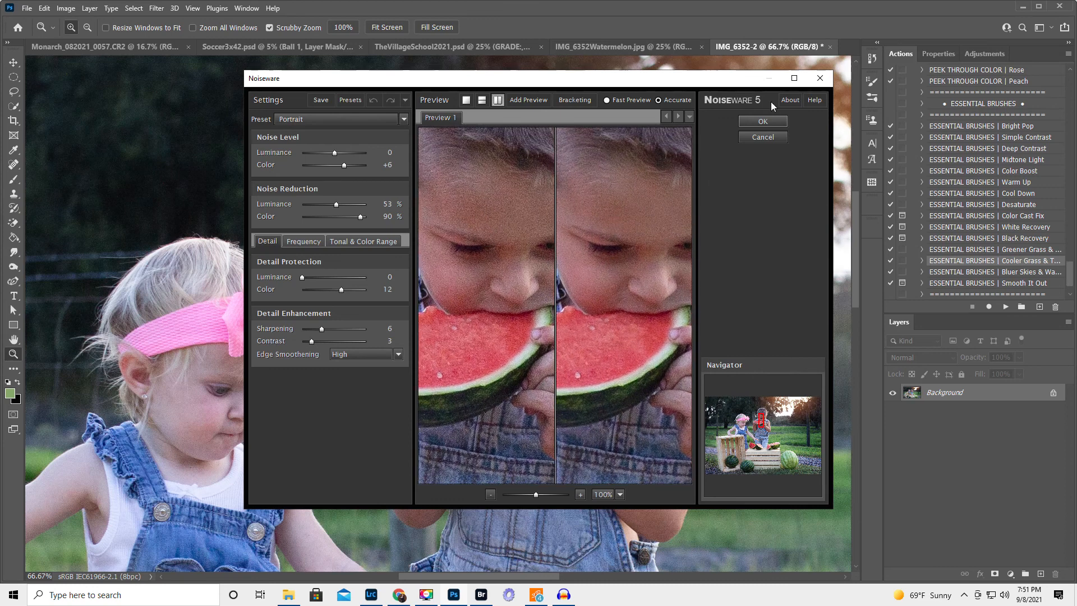
pyautogui.click(774, 120)
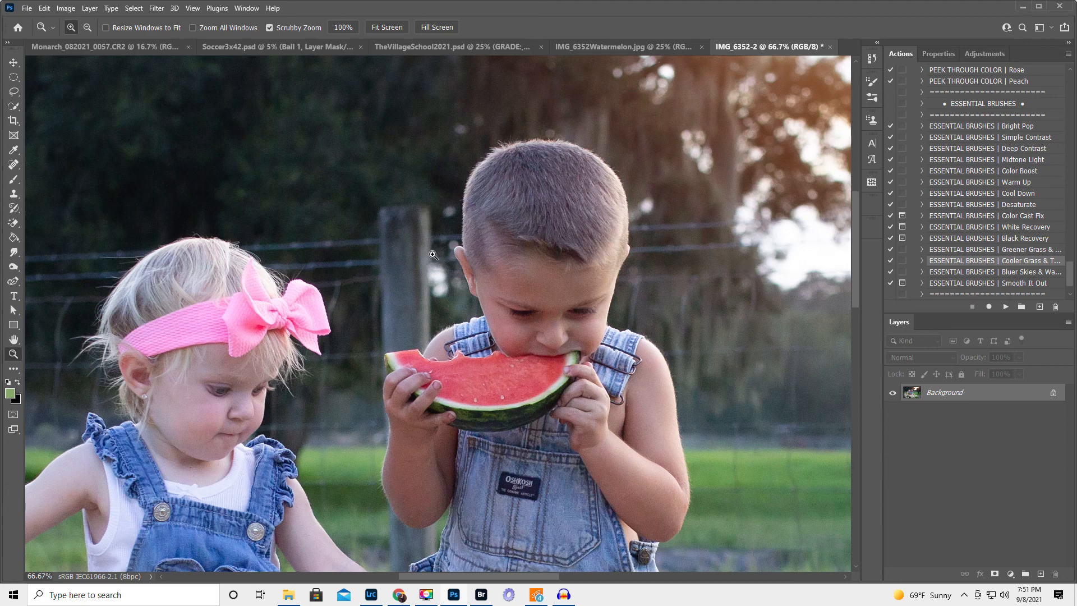
# View the whole edited photo and compare it with the finished version, IMG_6352Watermelon.jpg
pyautogui.press('alt')
pyautogui.keyDown('alt'); pyautogui.click(406, 324); pyautogui.keyUp('alt')
pyautogui.keyDown('alt'); pyautogui.click(406, 324); pyautogui.keyUp('alt')
pyautogui.keyDown('alt'); pyautogui.click(404, 336); pyautogui.keyUp('alt')
pyautogui.keyDown('alt'); pyautogui.click(335, 362); pyautogui.keyUp('alt')
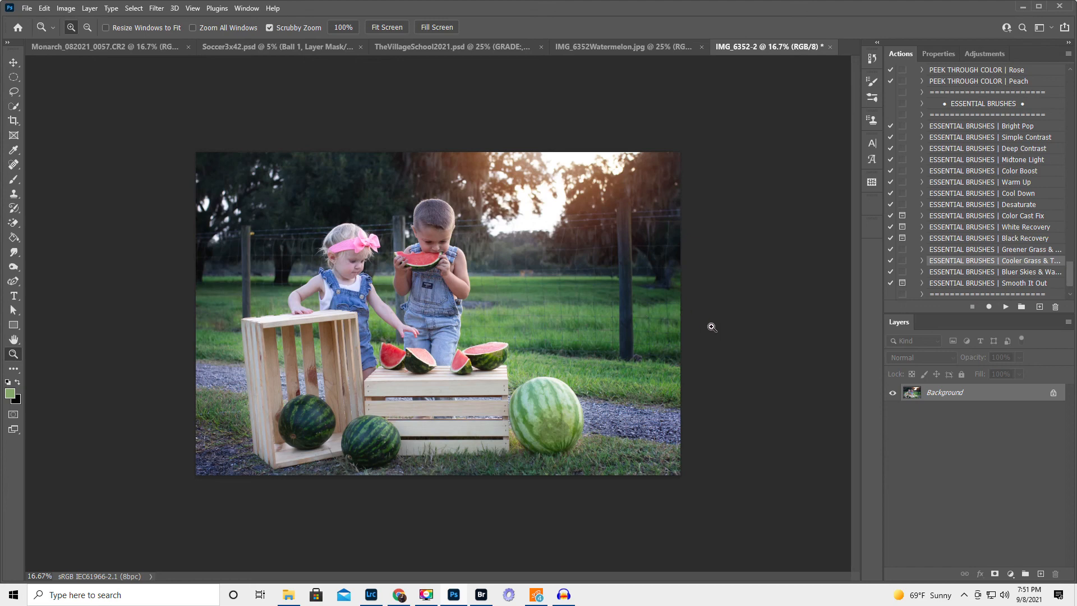
pyautogui.click(632, 46)
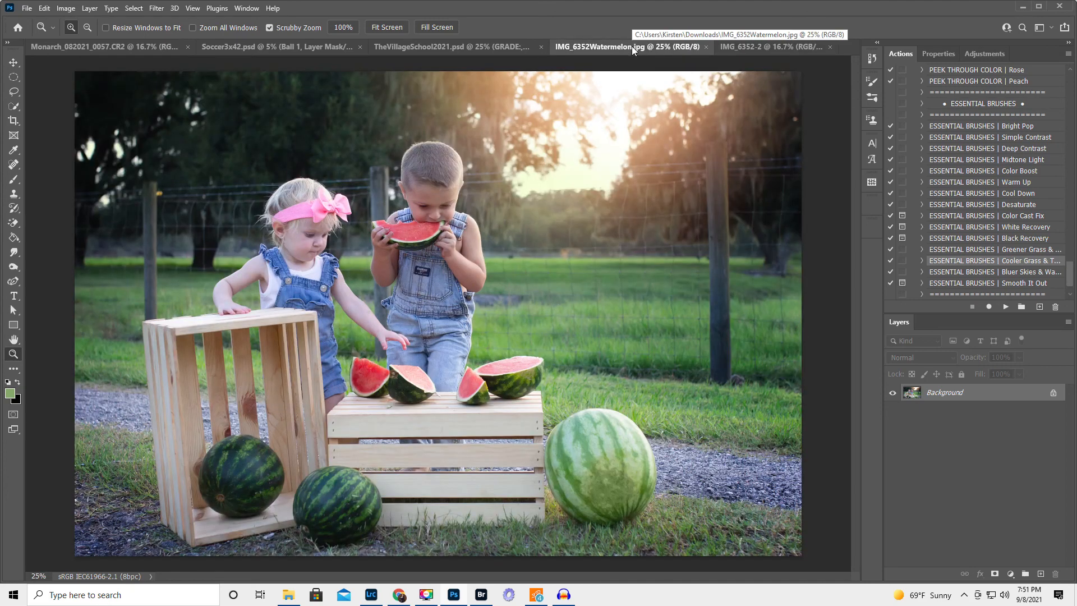
pyautogui.click(786, 45)
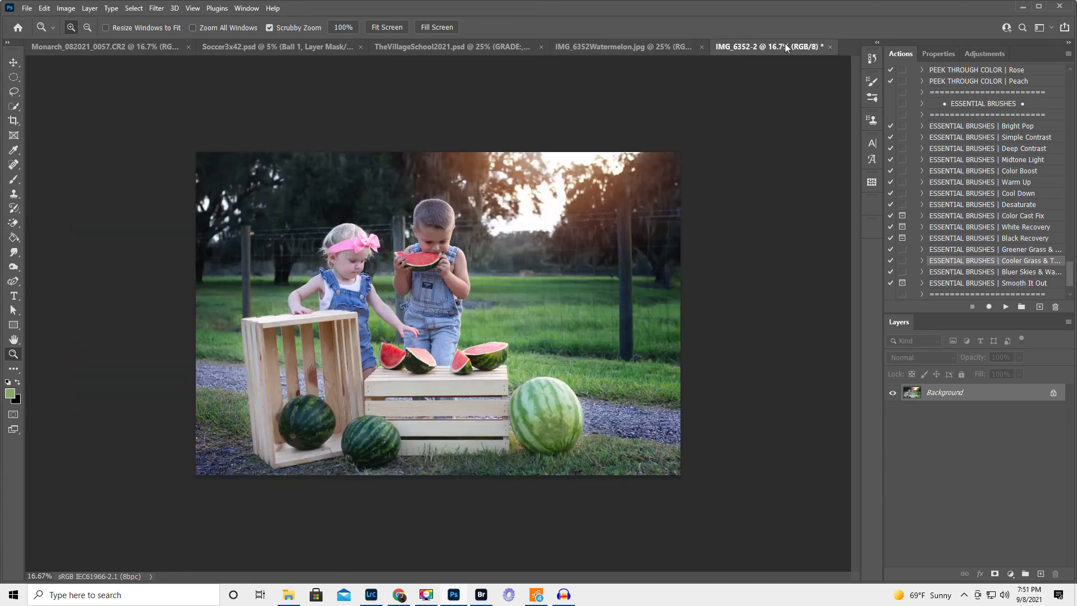